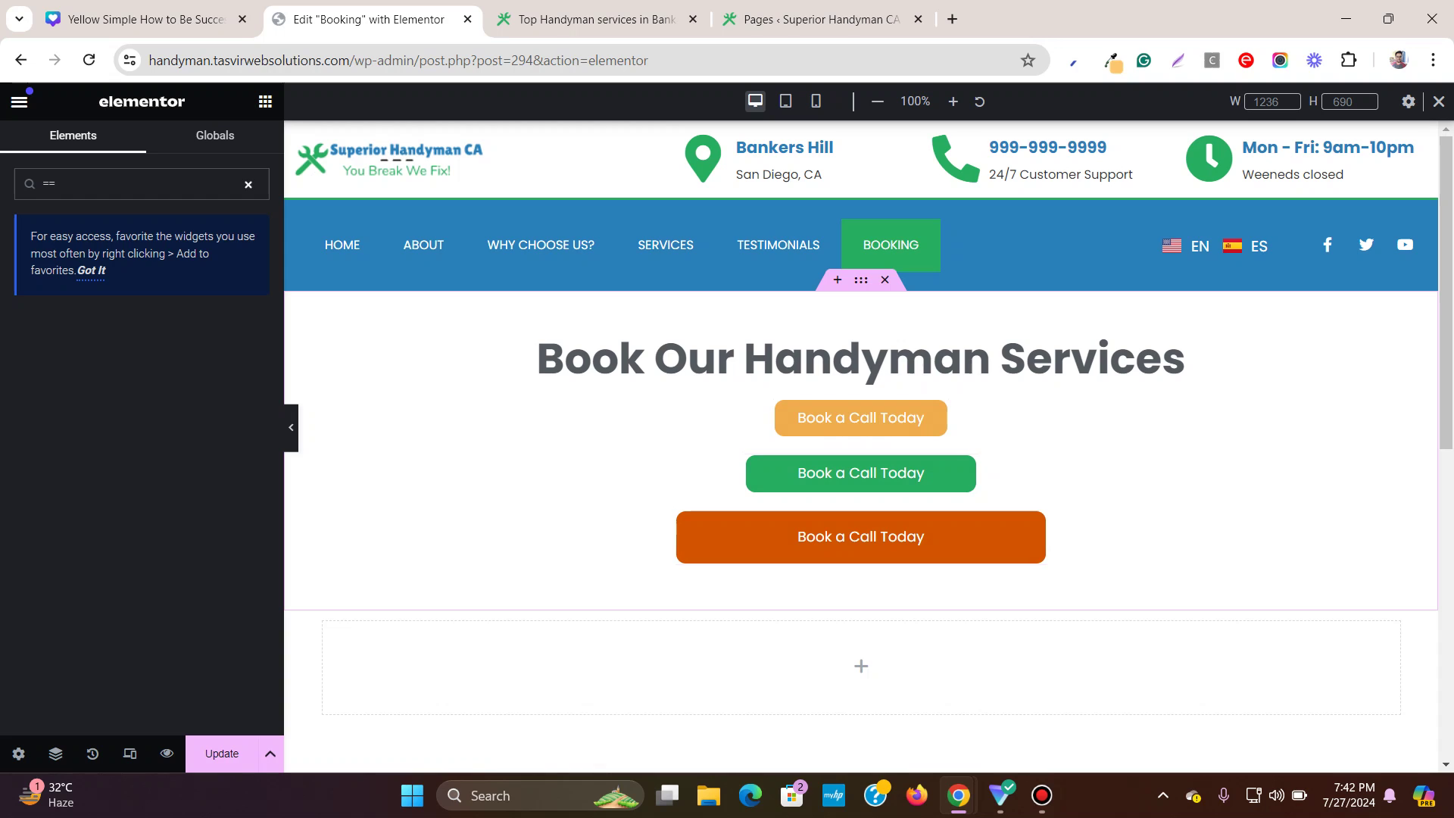
- Replace the empty container below the three booking buttons with a new single-column Flexbox container
scroll(862, 455, down, 3)
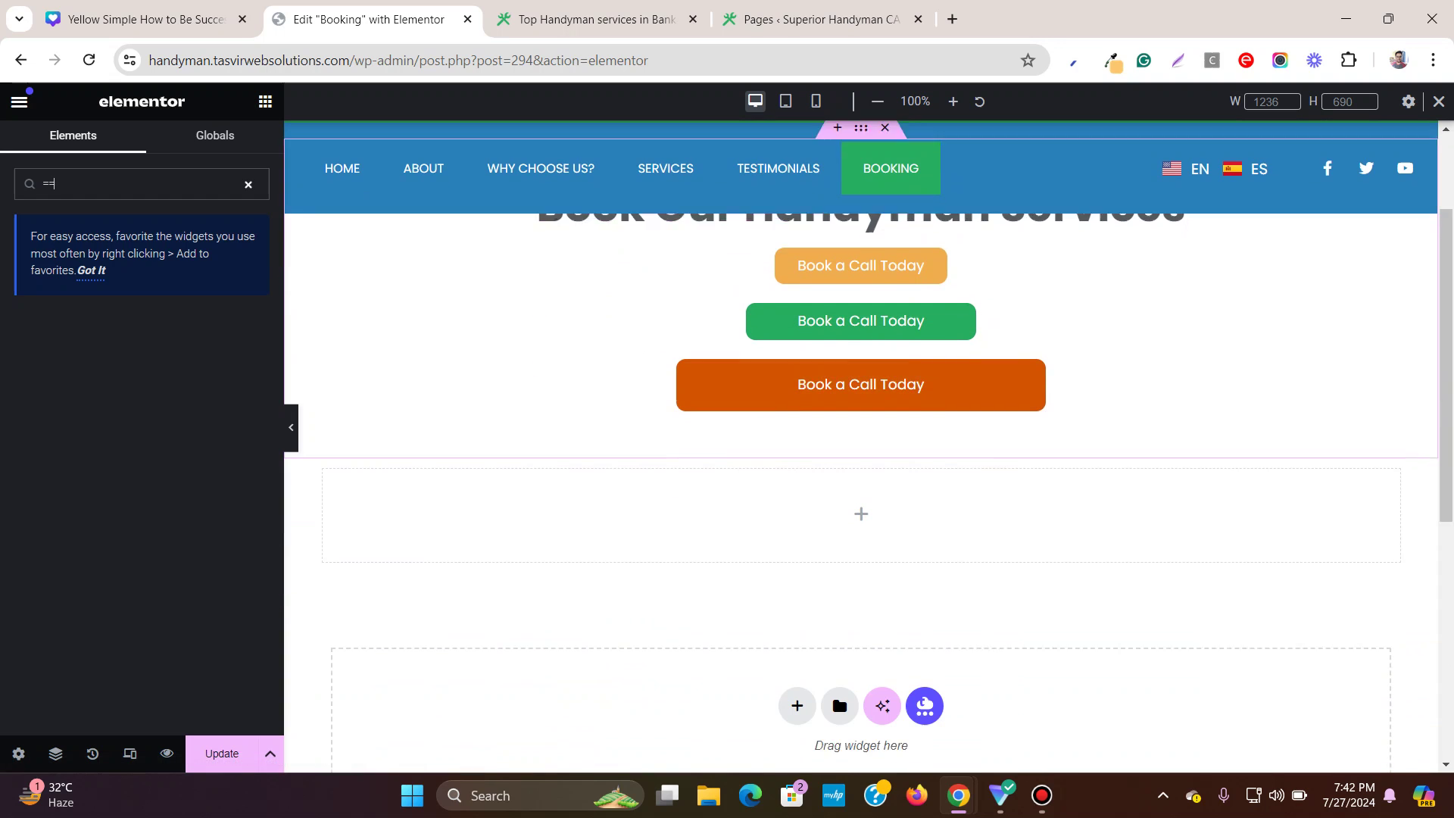
click(885, 411)
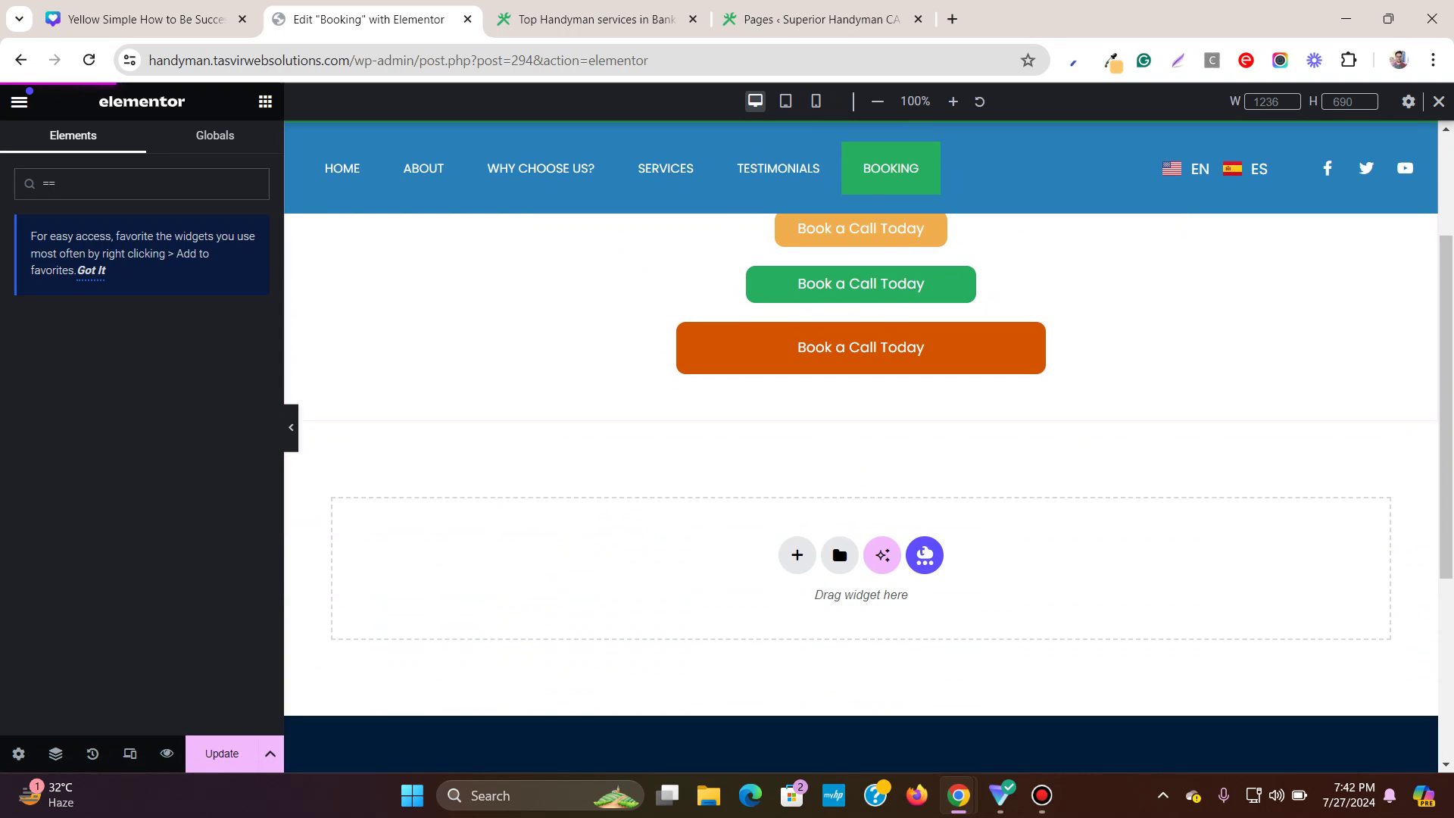
click(797, 555)
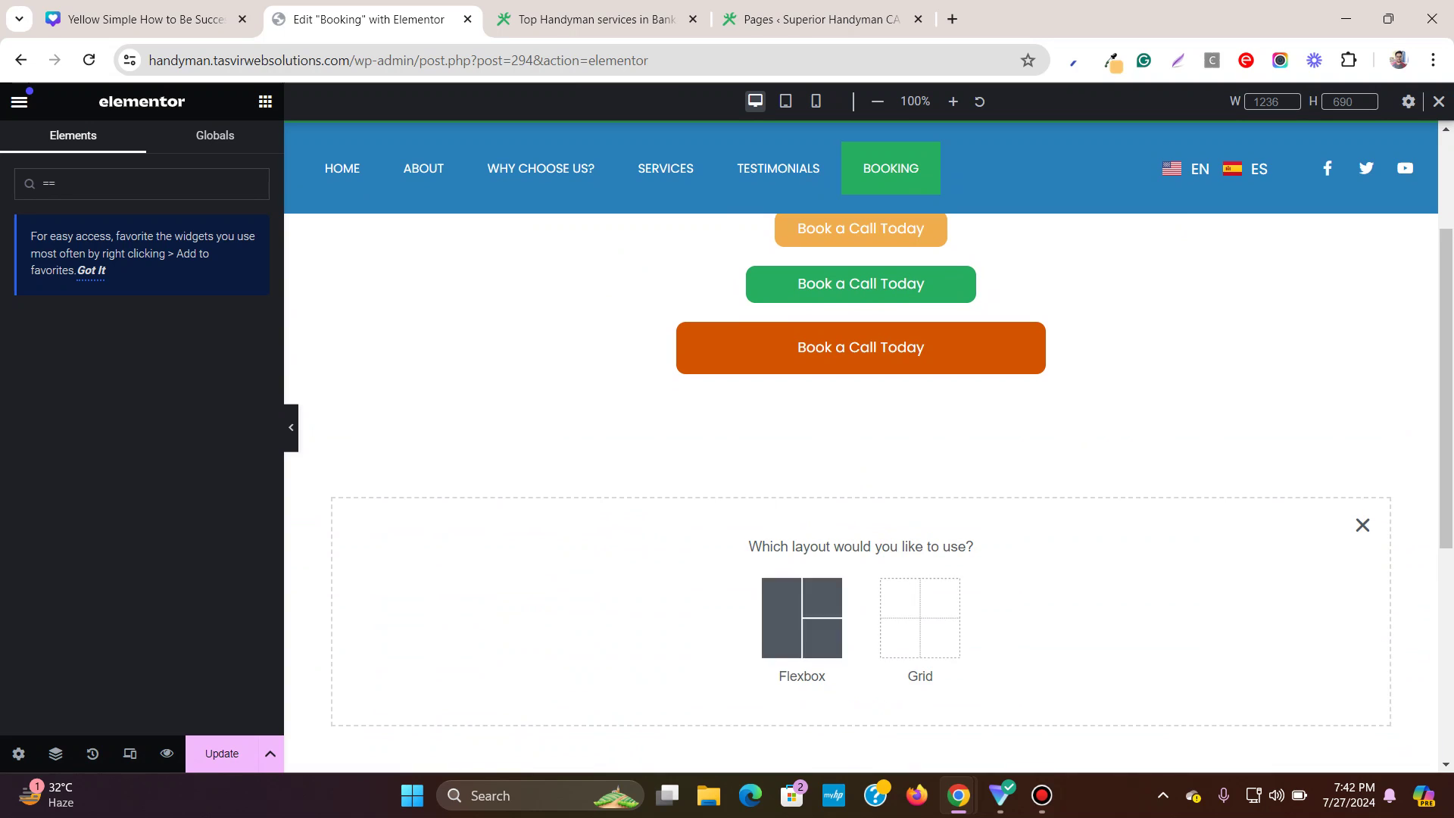
click(802, 616)
click(600, 598)
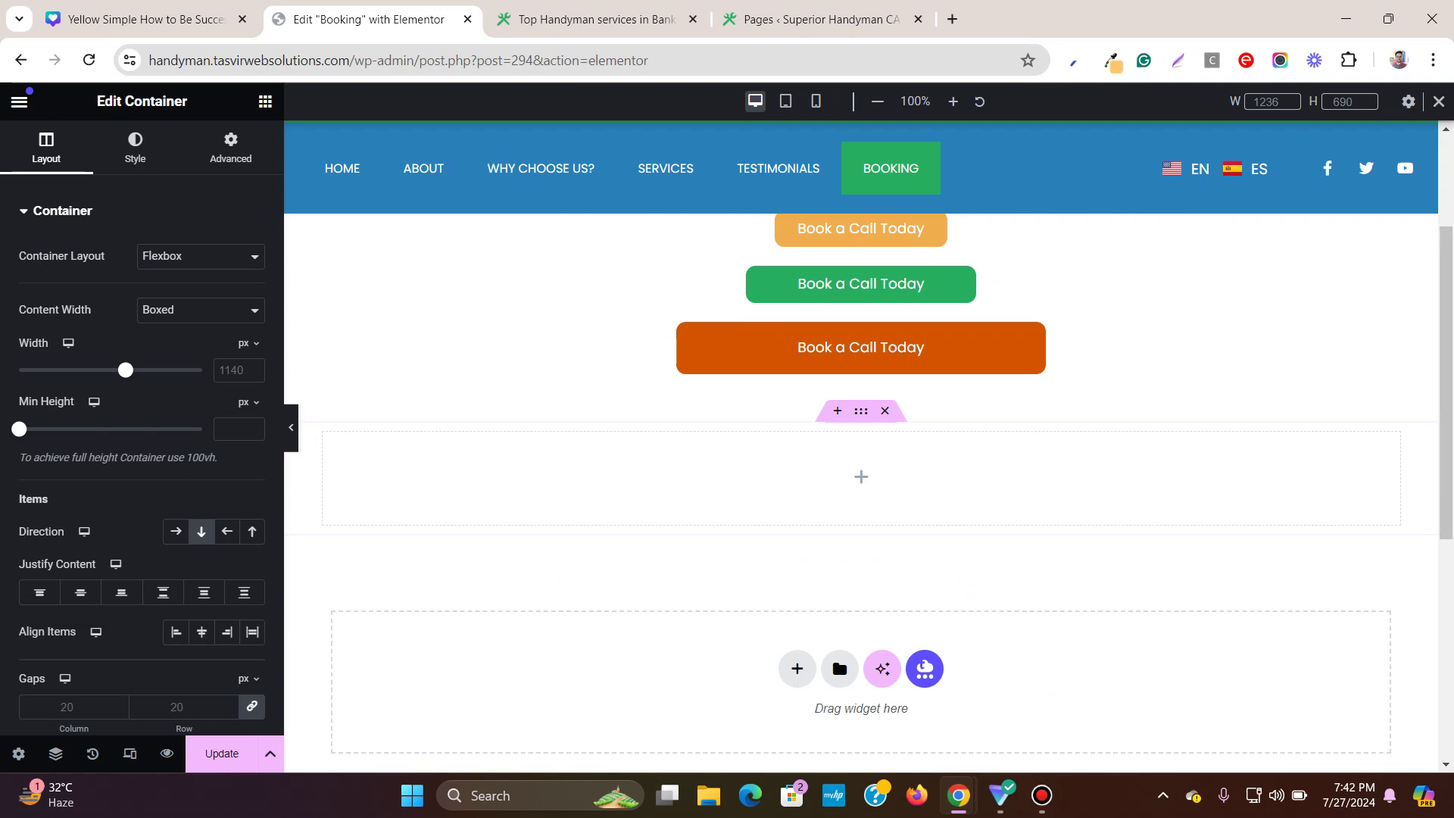
- Add a Button widget to the new container and set its position to Center
scroll(600, 598, up, 1)
click(861, 572)
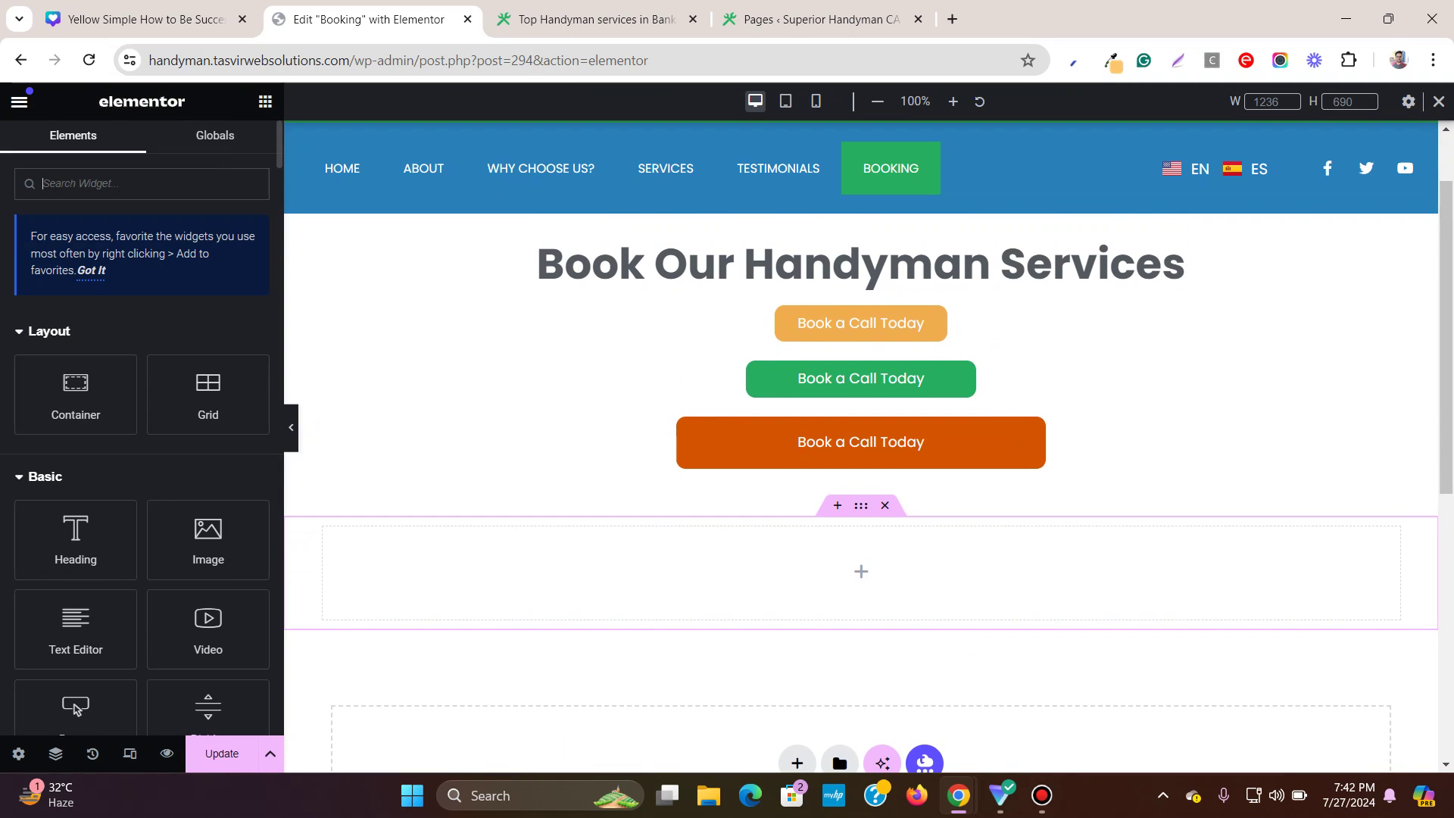
drag(73, 621, 974, 565)
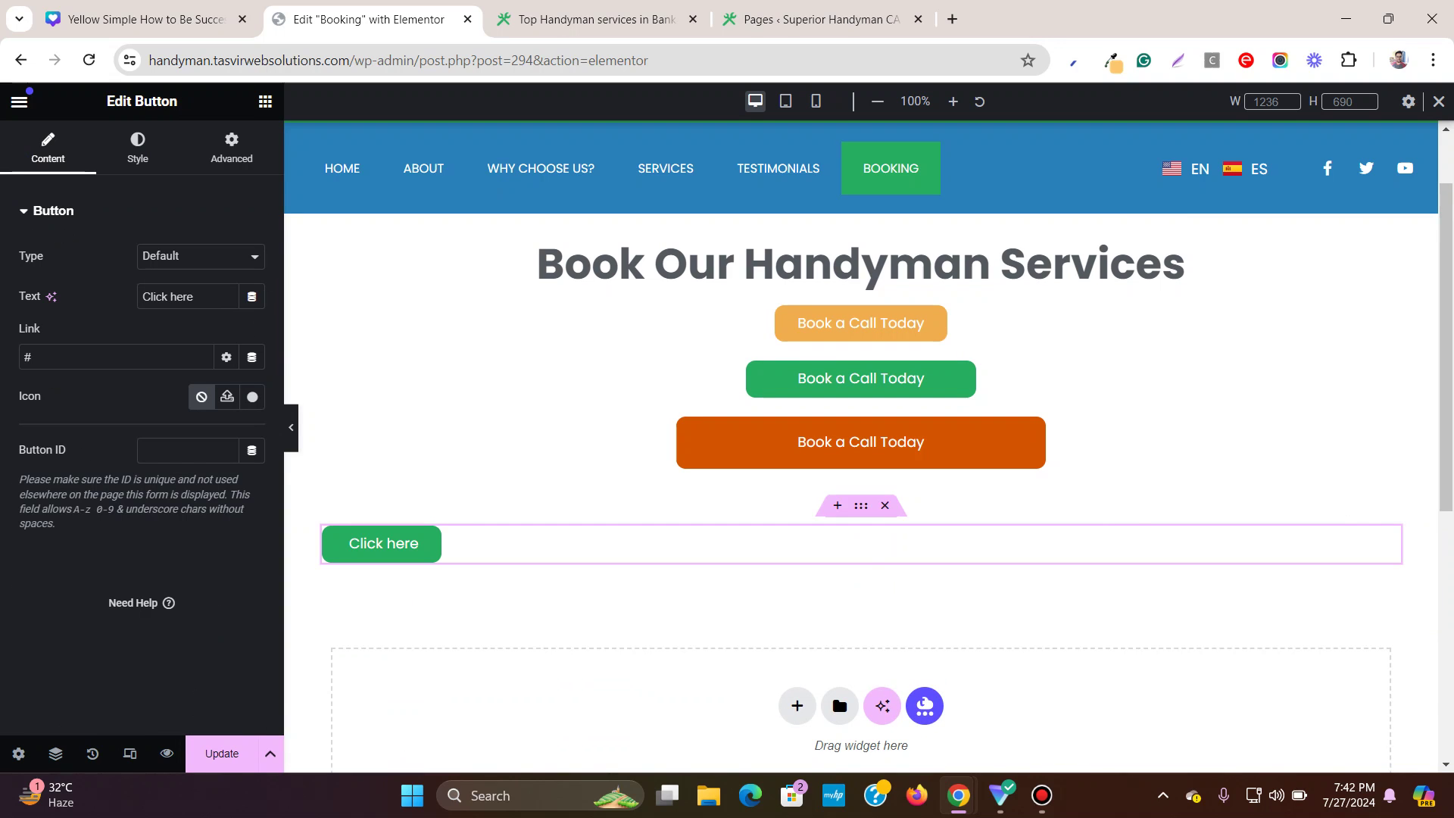
click(137, 147)
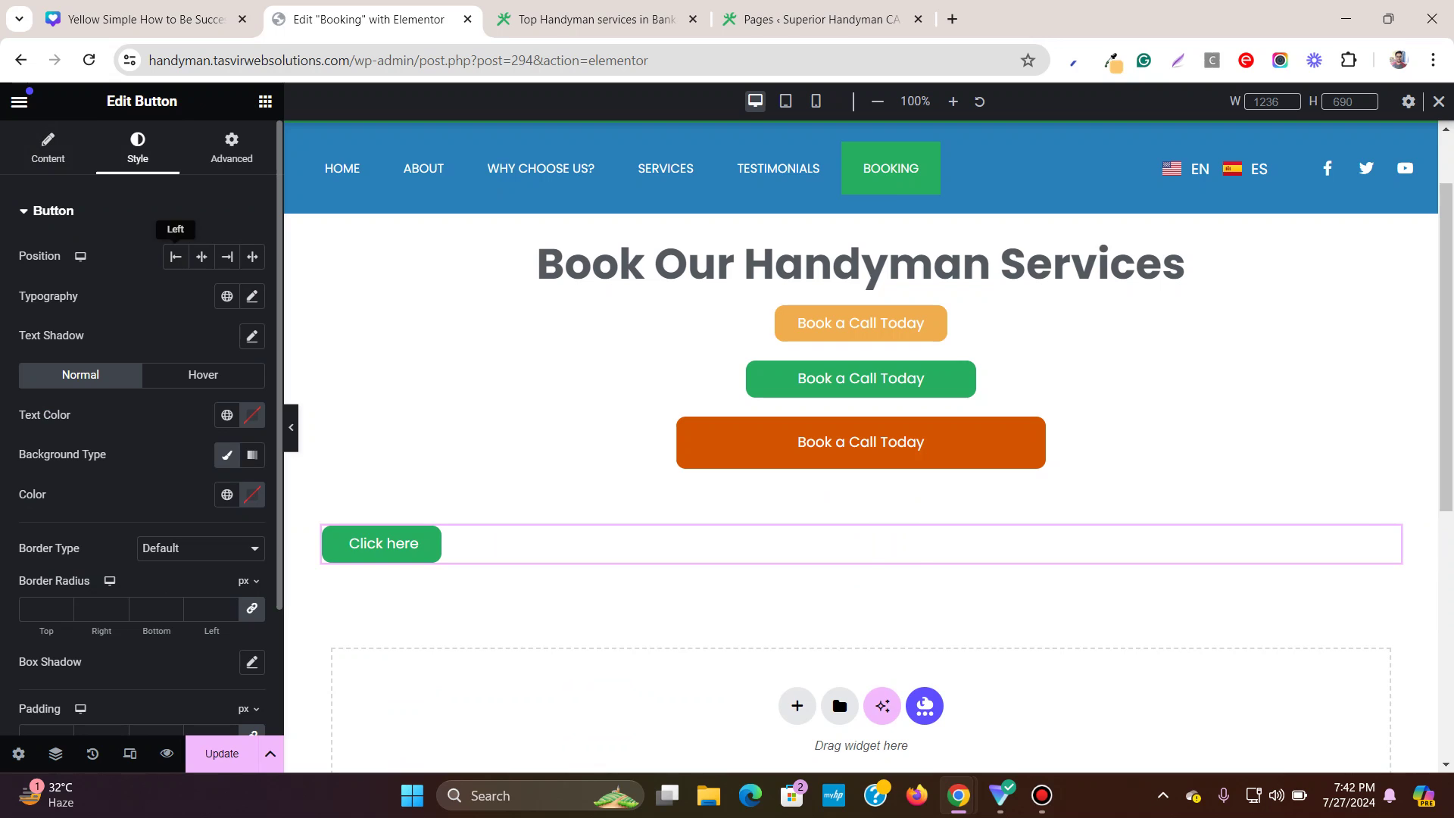
click(201, 256)
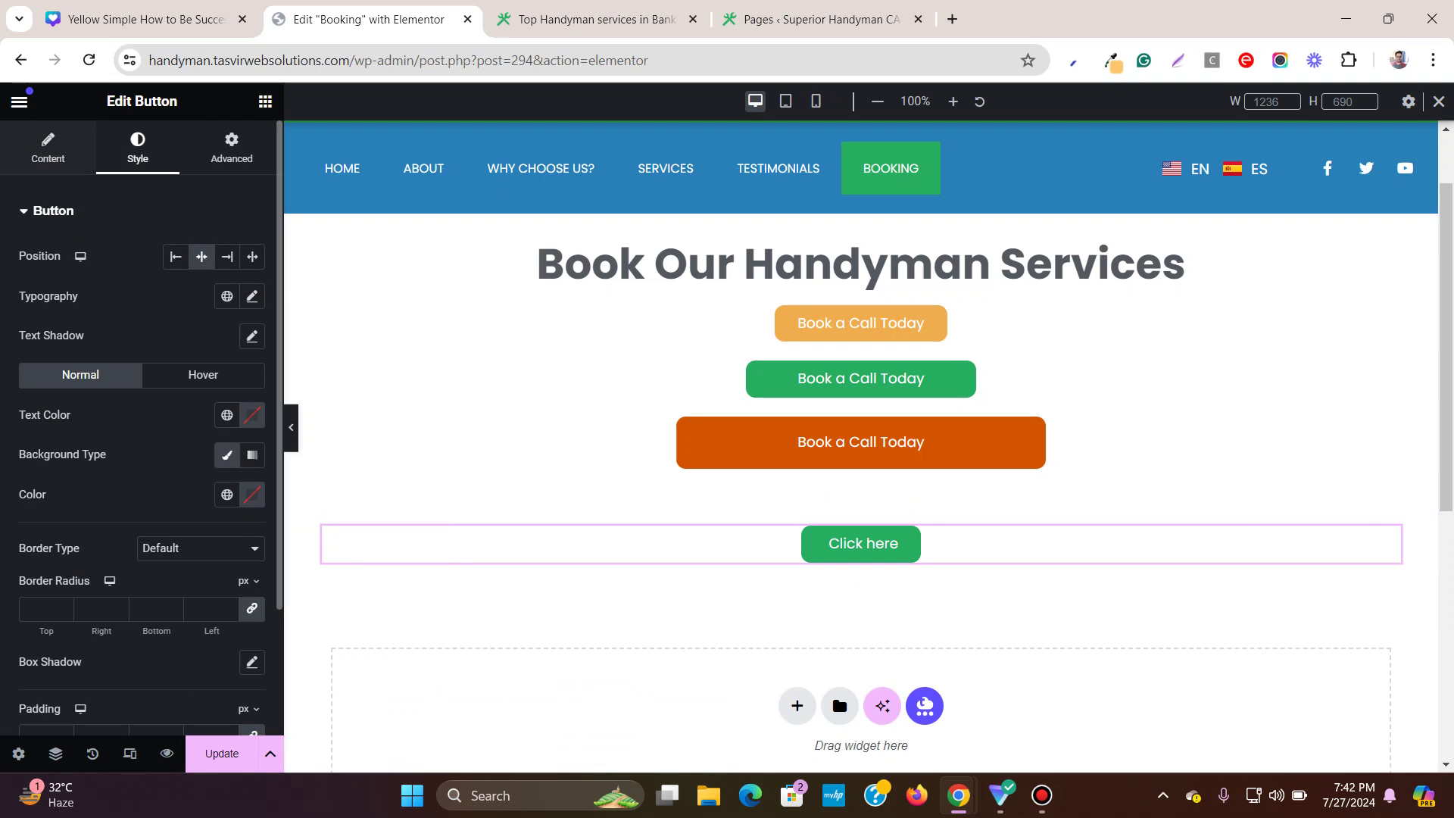
- Unlink the new button's padding values and set the right padding to 300 px and the left padding to 330 px
scroll(113, 452, down, 2)
scroll(114, 452, up, 2)
click(48, 148)
click(137, 148)
scroll(142, 416, down, 2)
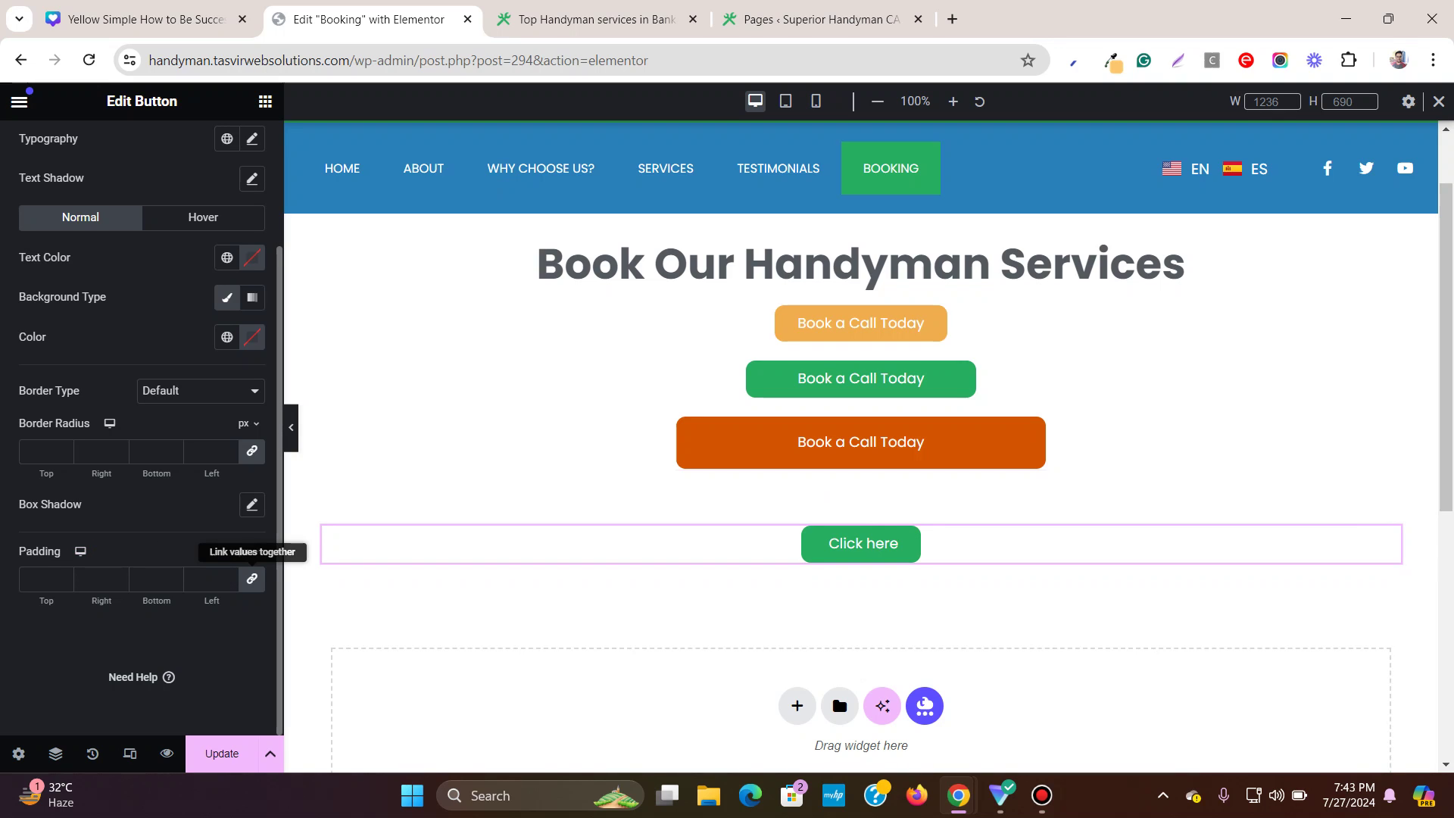
click(252, 580)
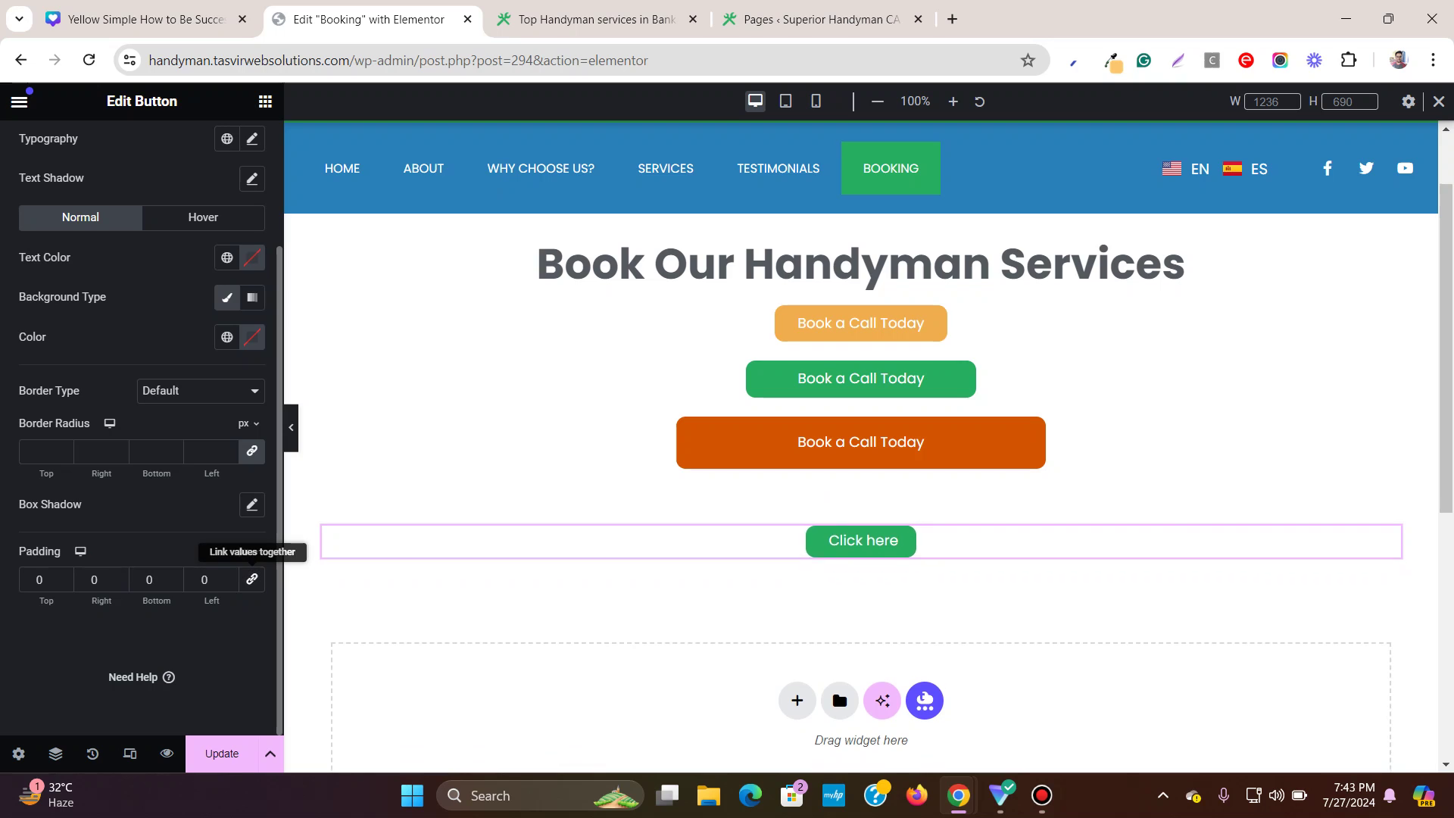
click(93, 579)
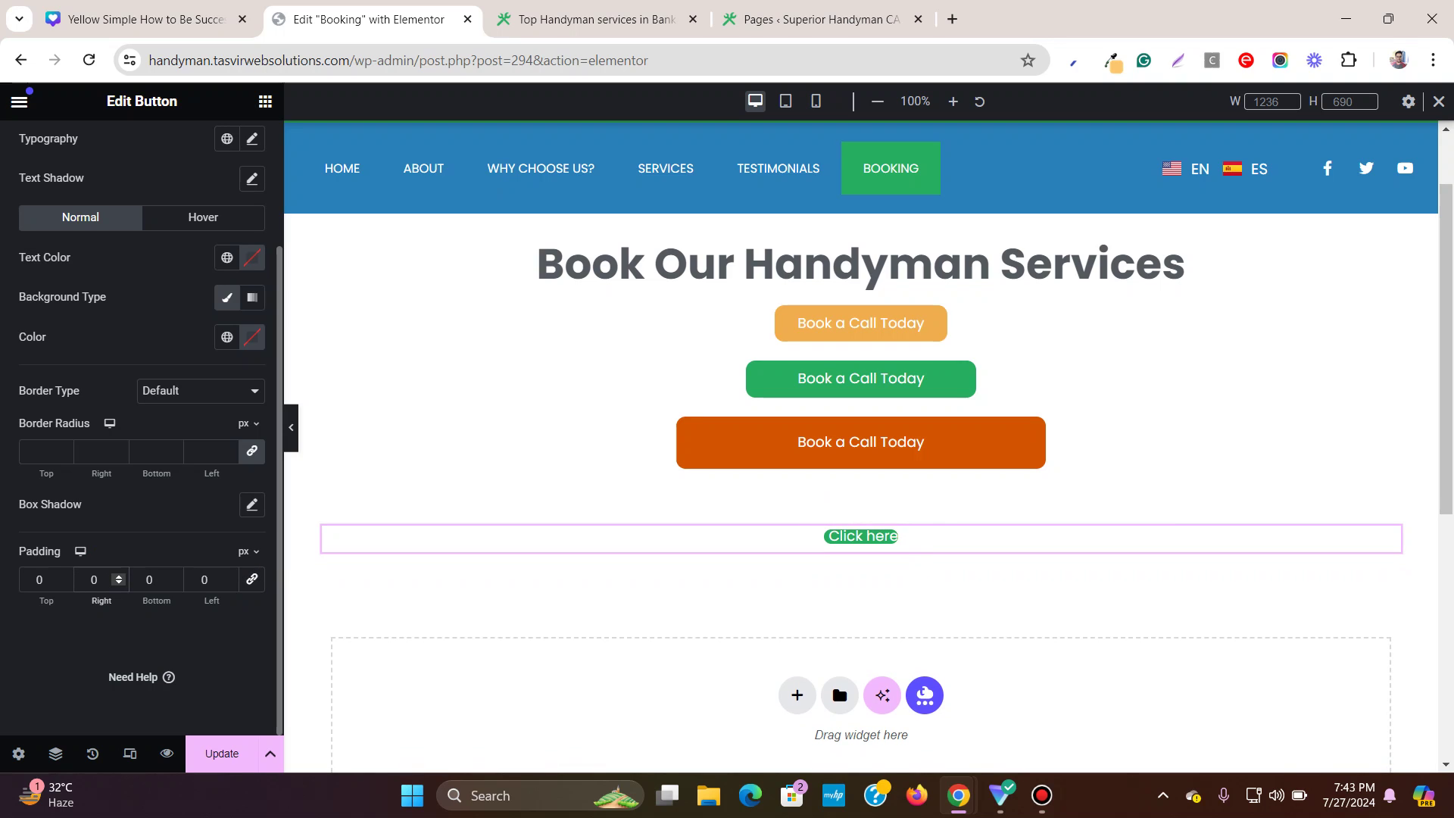
text(3)
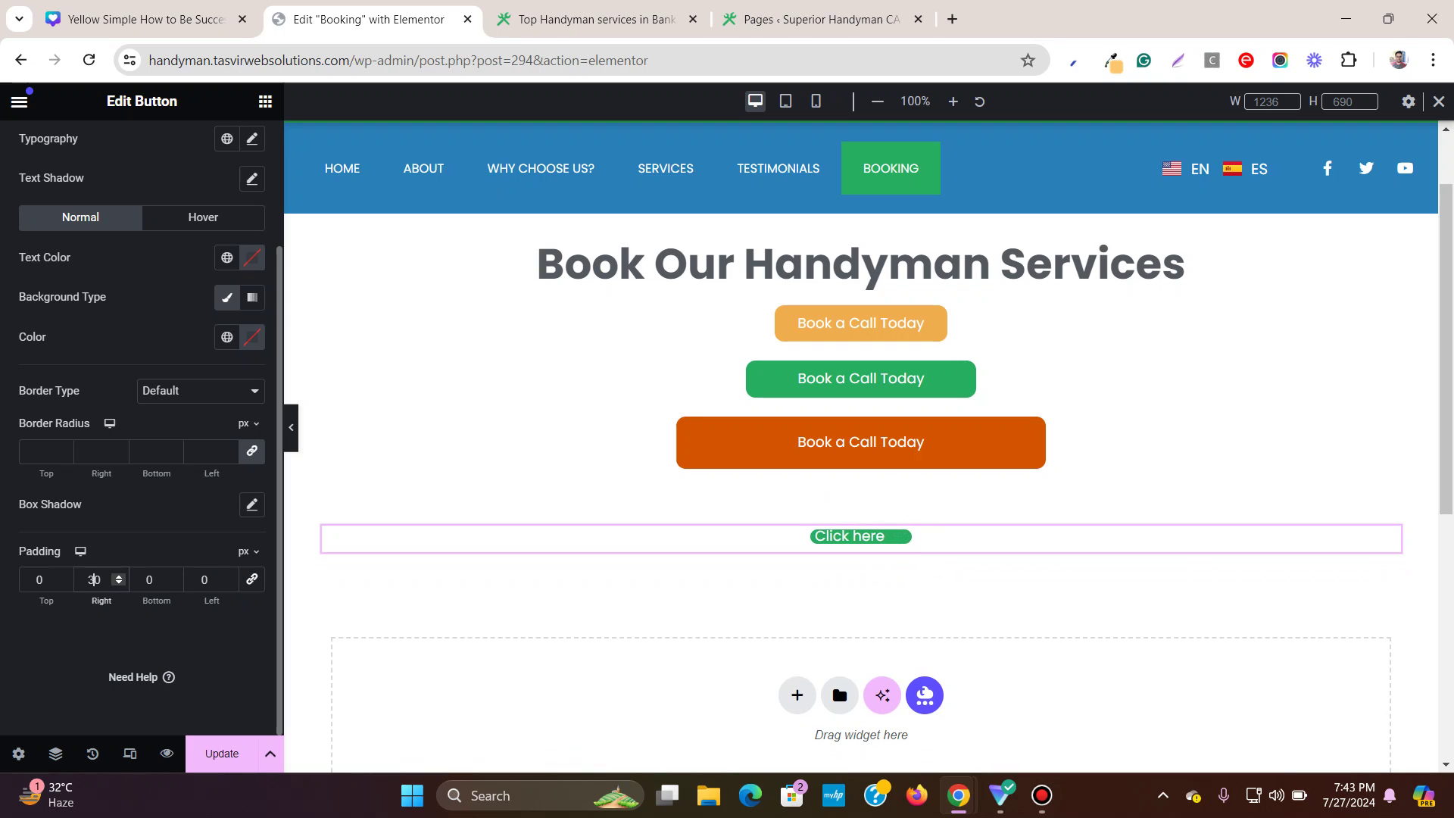
text(00)
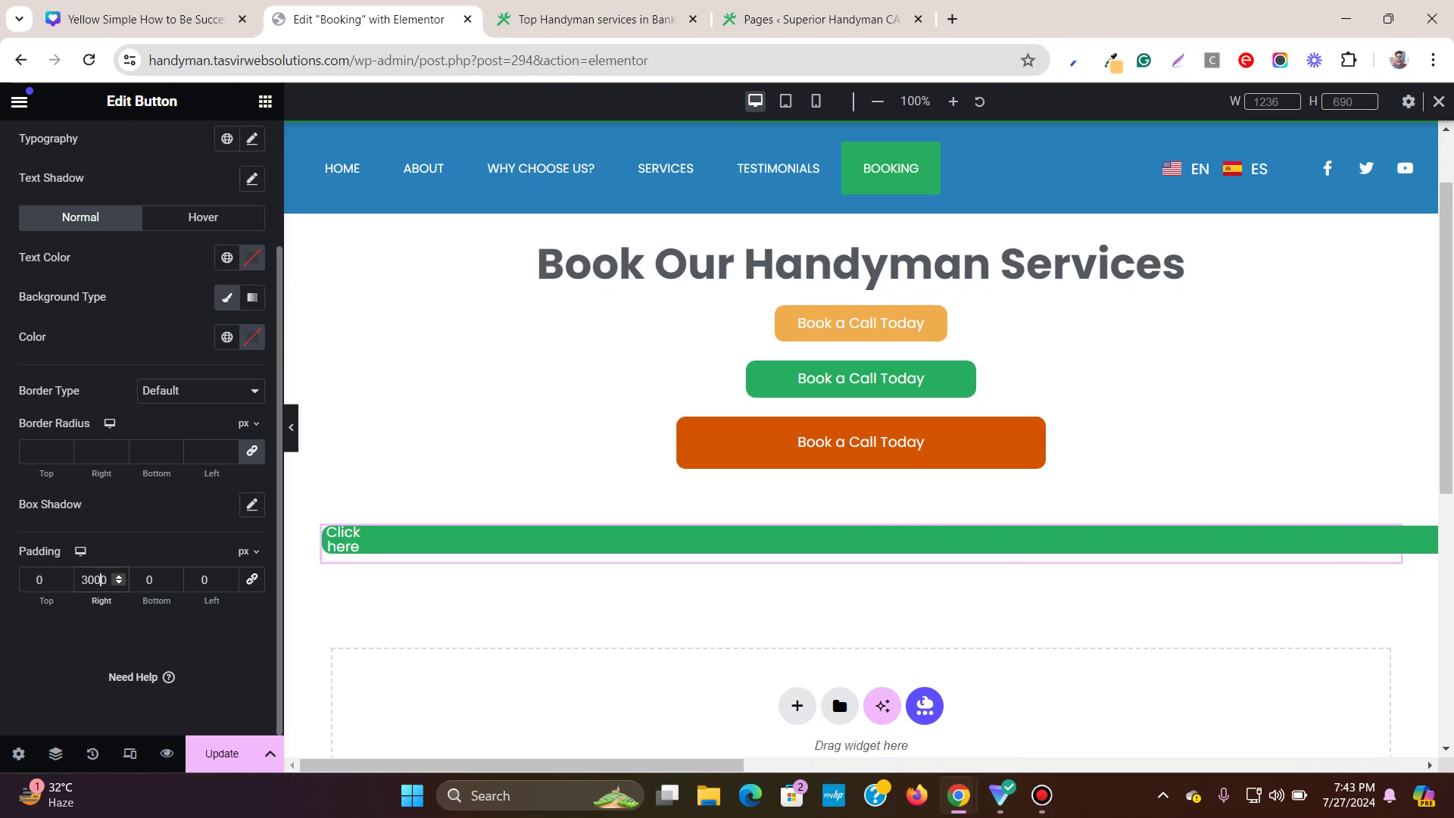
key(BackSpace)
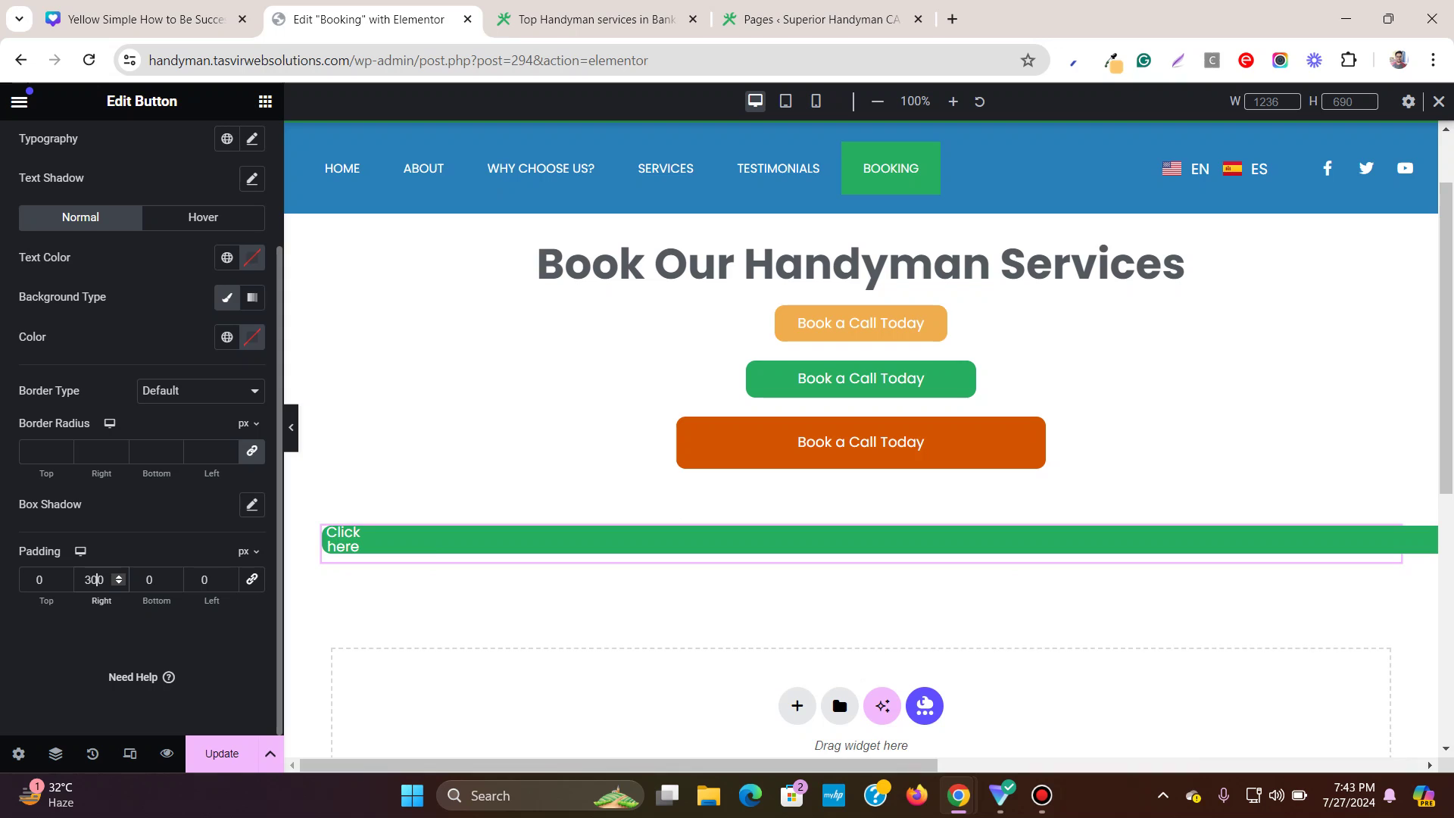
click(201, 580)
text(33)
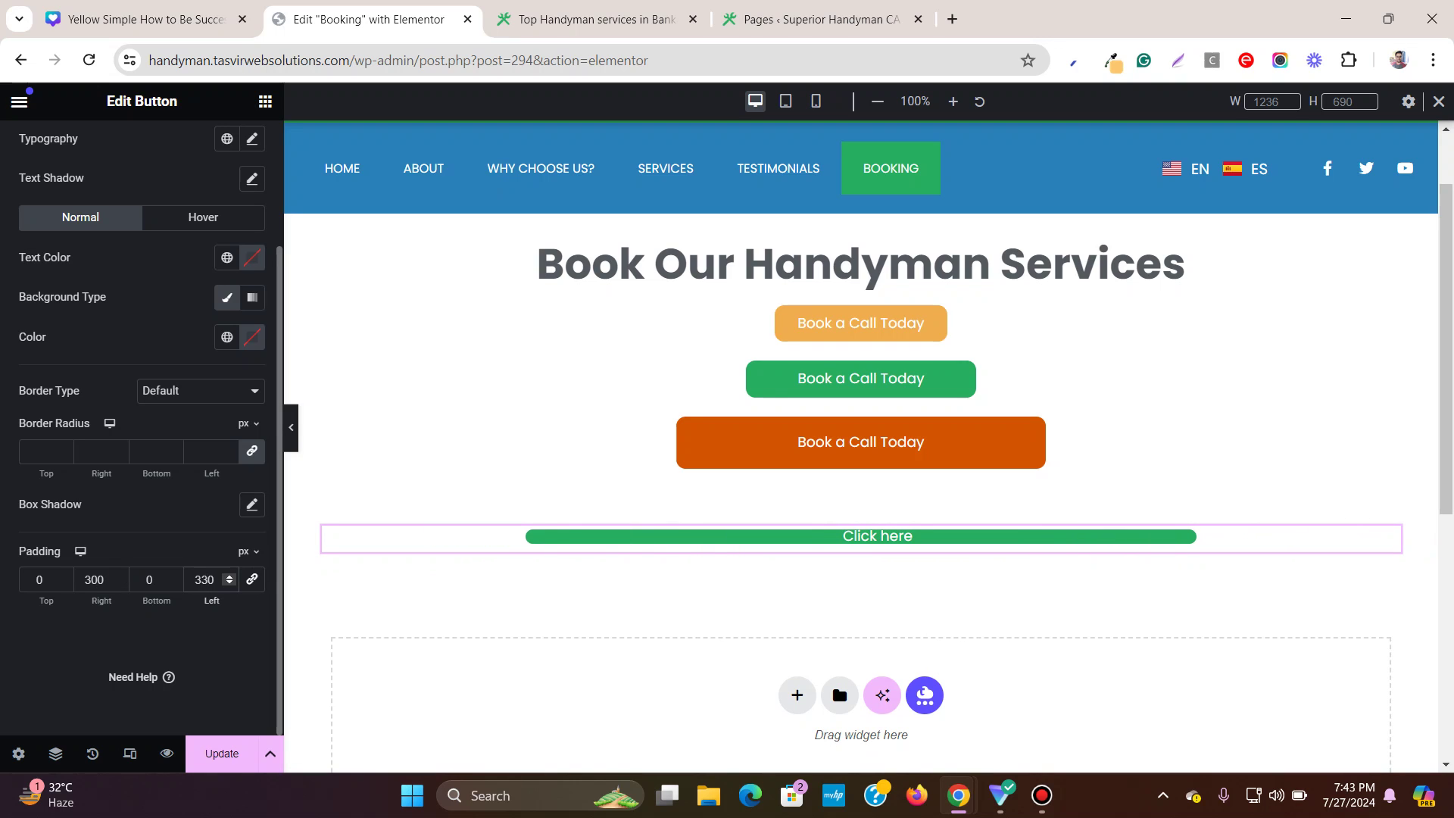
- Set the new button's top and bottom padding to 20 px each
click(39, 580)
text(2)
click(146, 580)
text(2)
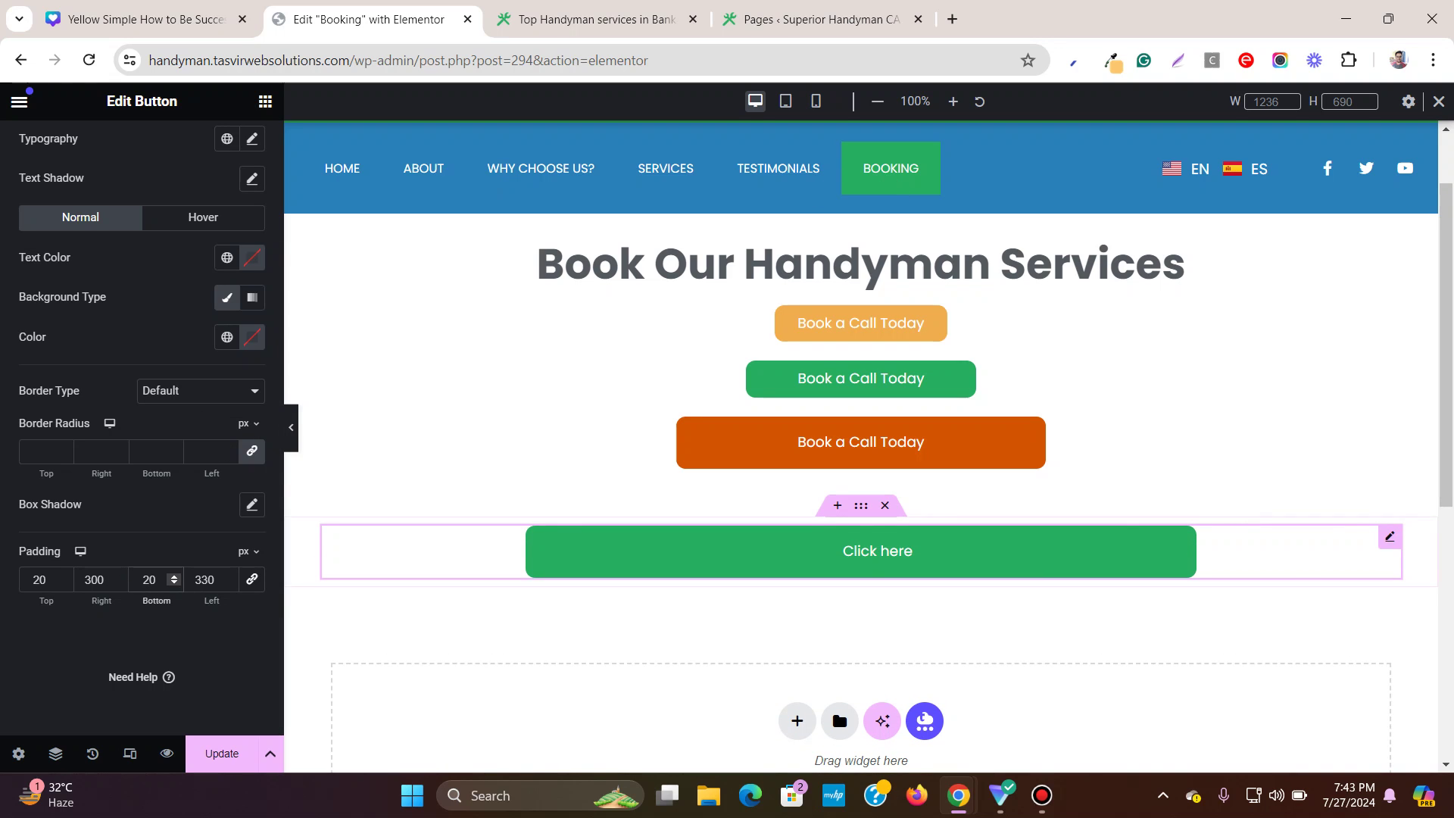
- Change the wide button's text to "Book a call today"
scroll(174, 579, up, 2)
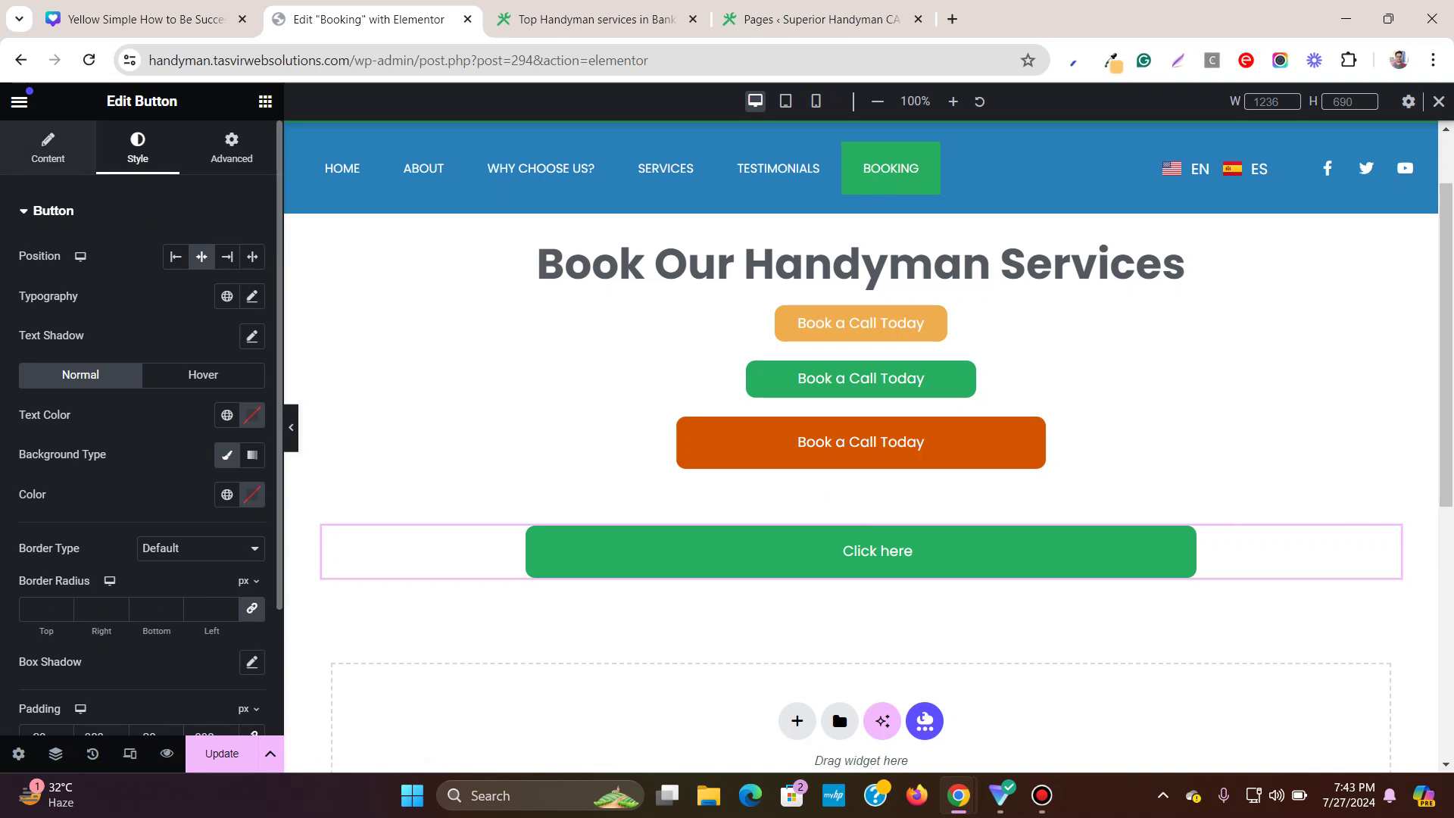
click(48, 148)
drag(199, 297, 141, 297)
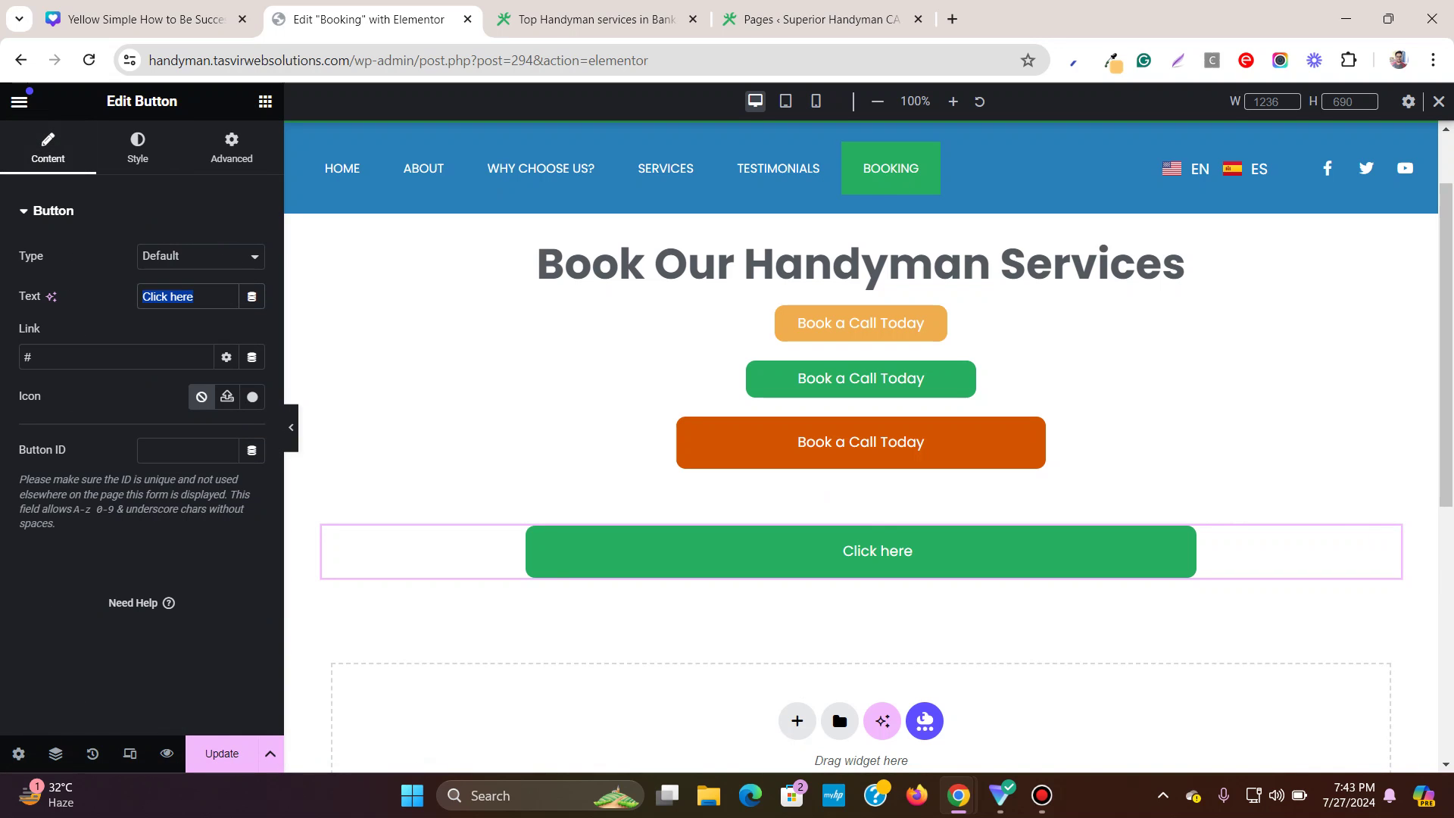
text(Book a call today)
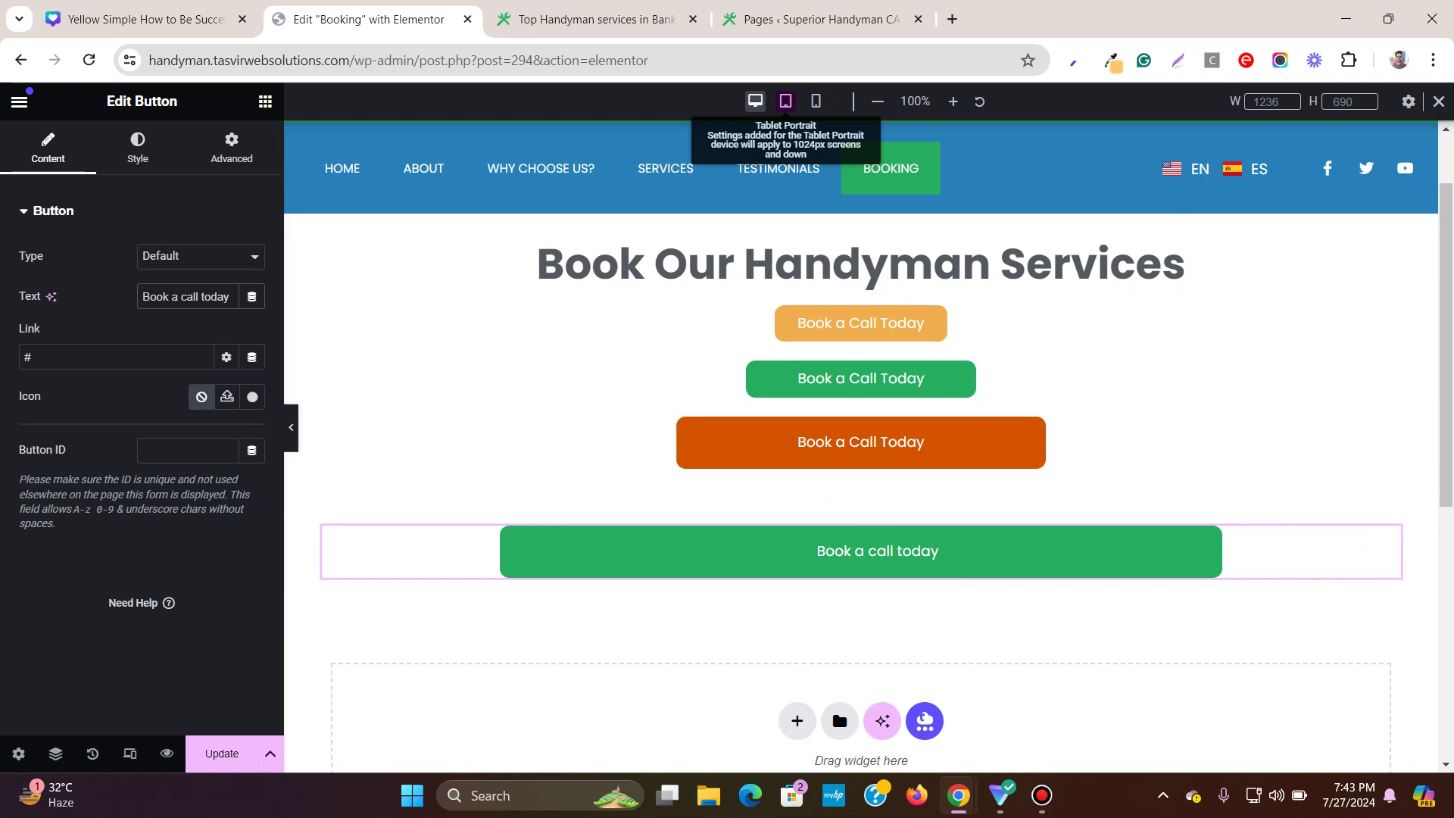
- Preview the page in the Tablet Portrait and Mobile Portrait layouts and examine how the padded buttons fit each screen width
click(786, 101)
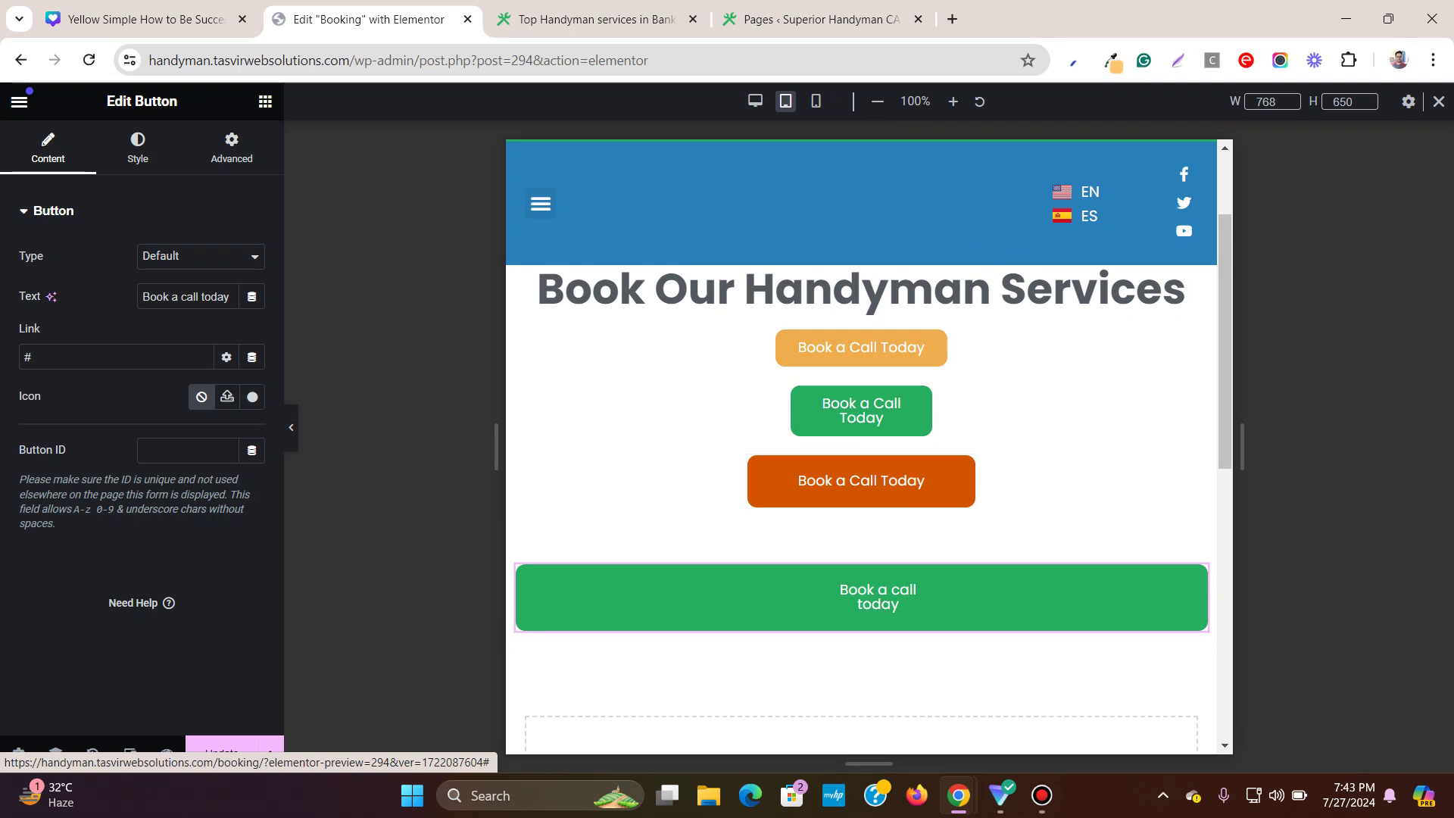
scroll(862, 556, up, 2)
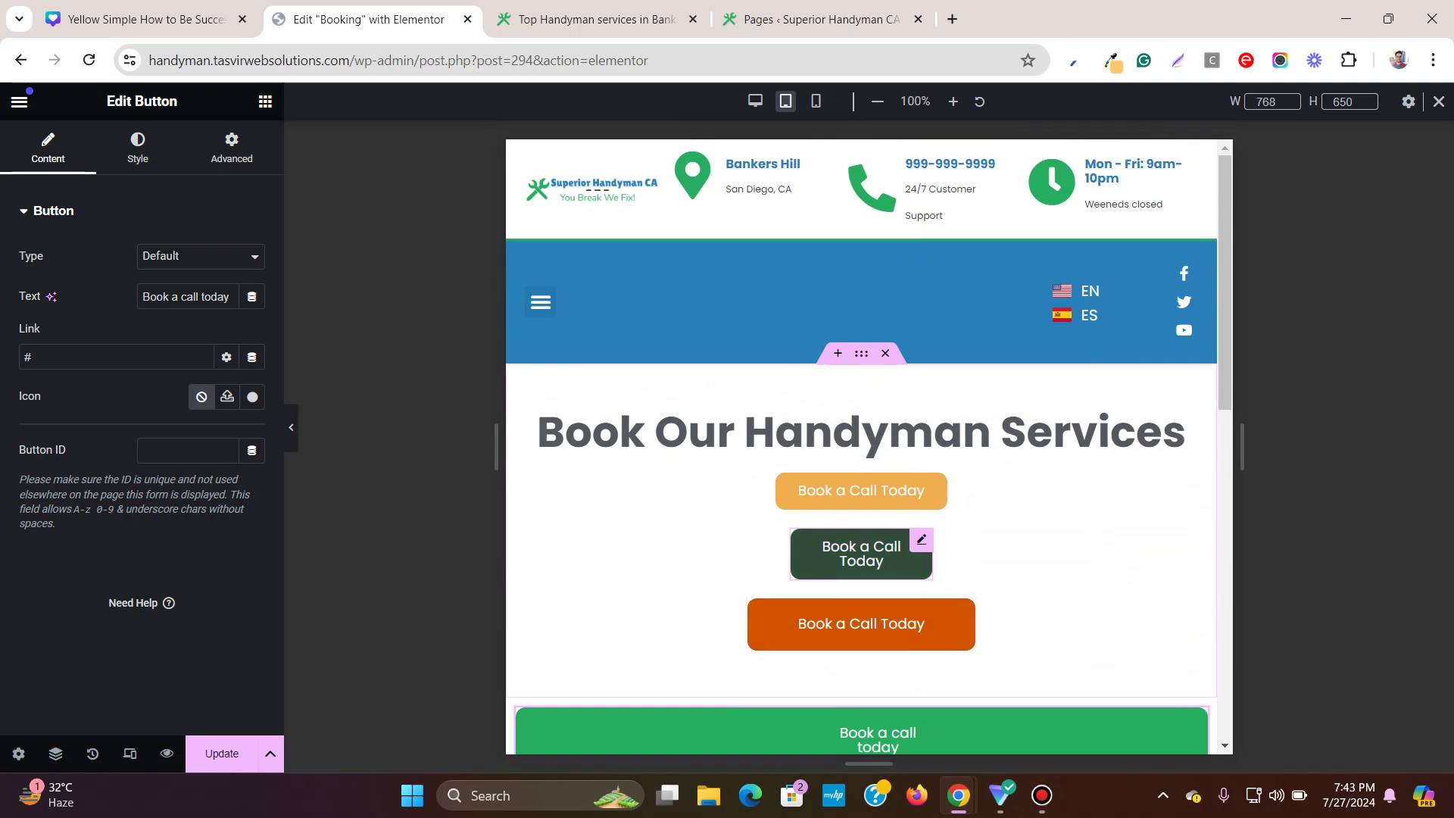
scroll(861, 557, down, 2)
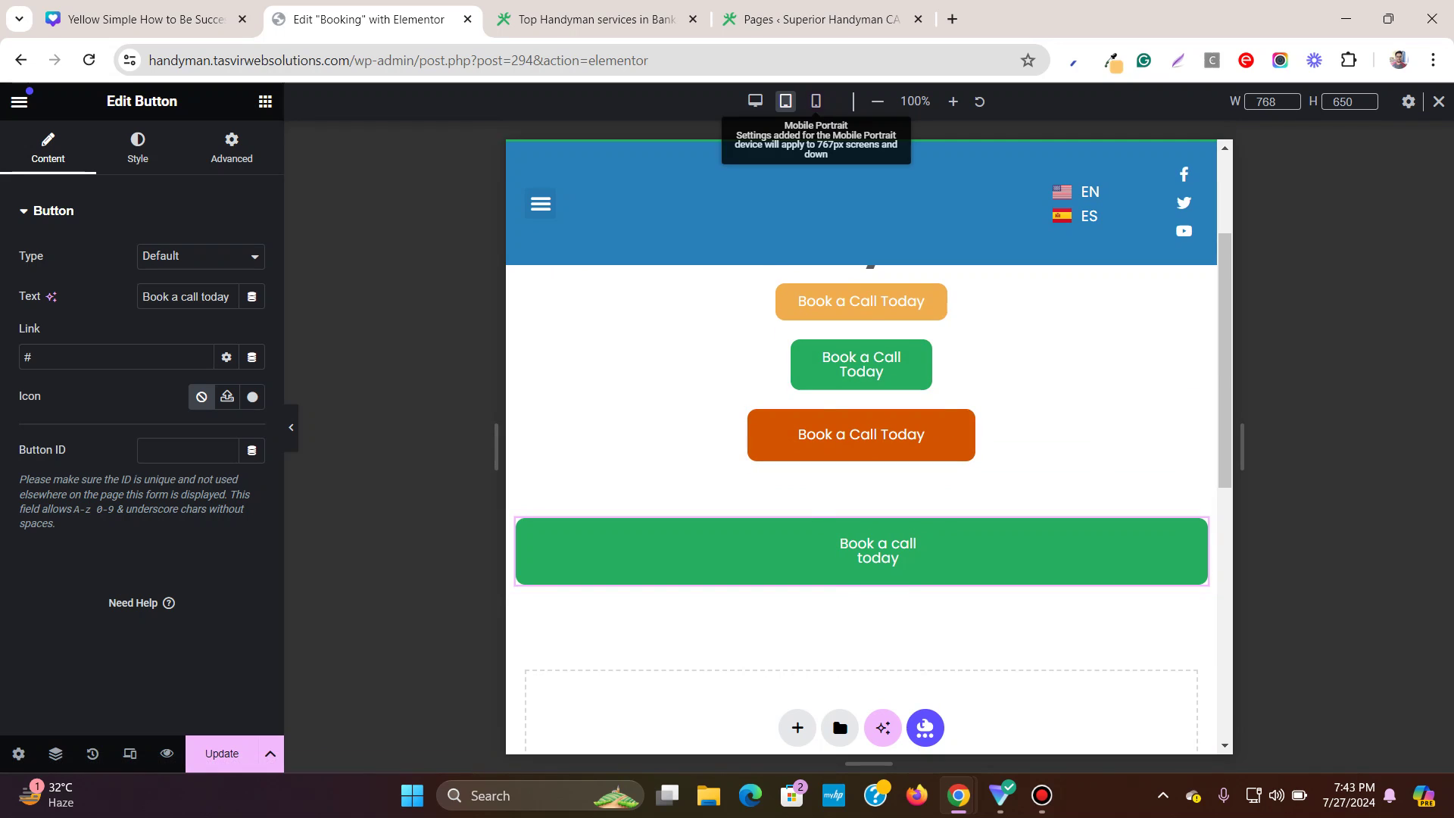
click(816, 101)
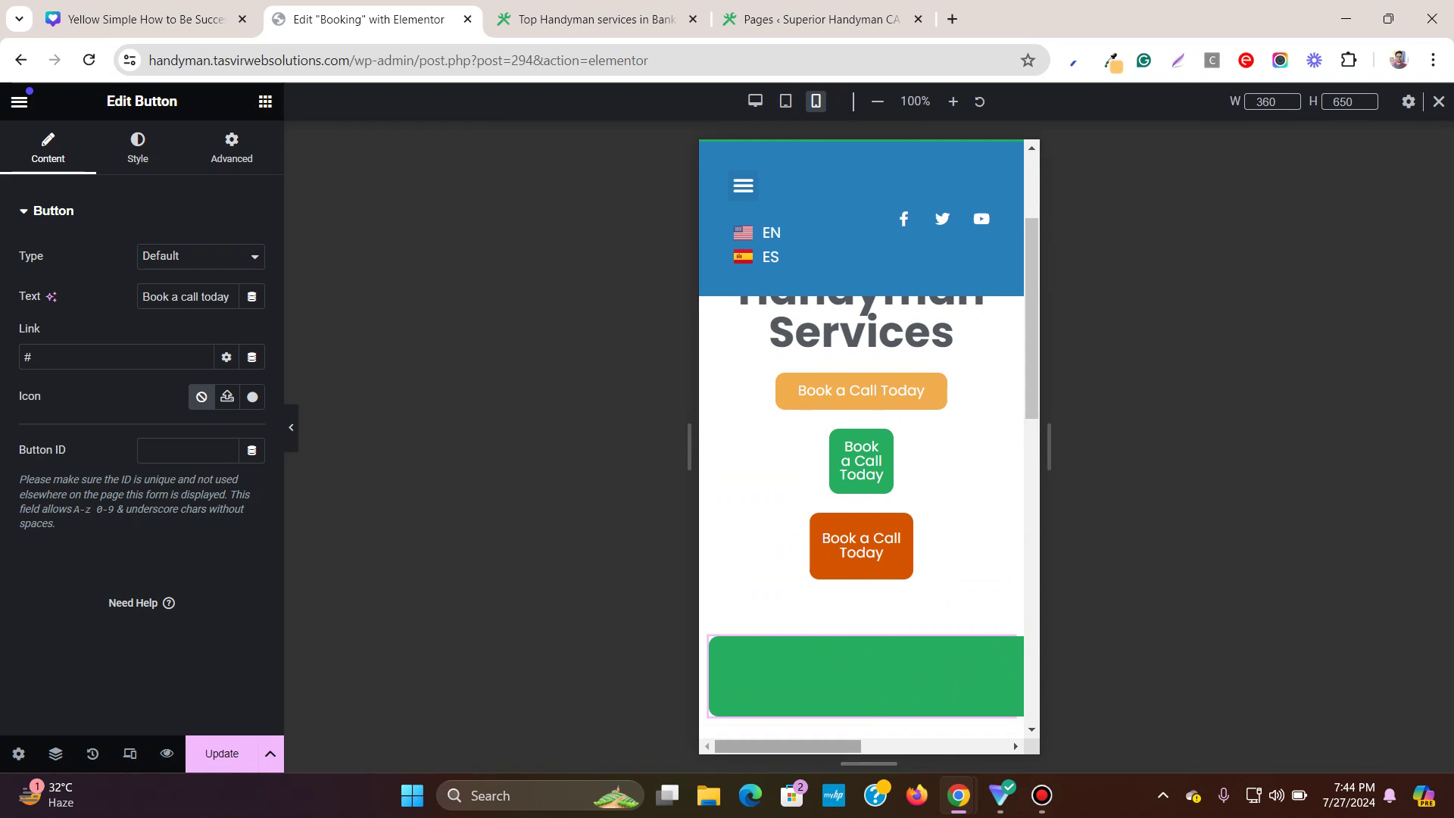
scroll(861, 582, down, 1)
scroll(861, 582, up, 1)
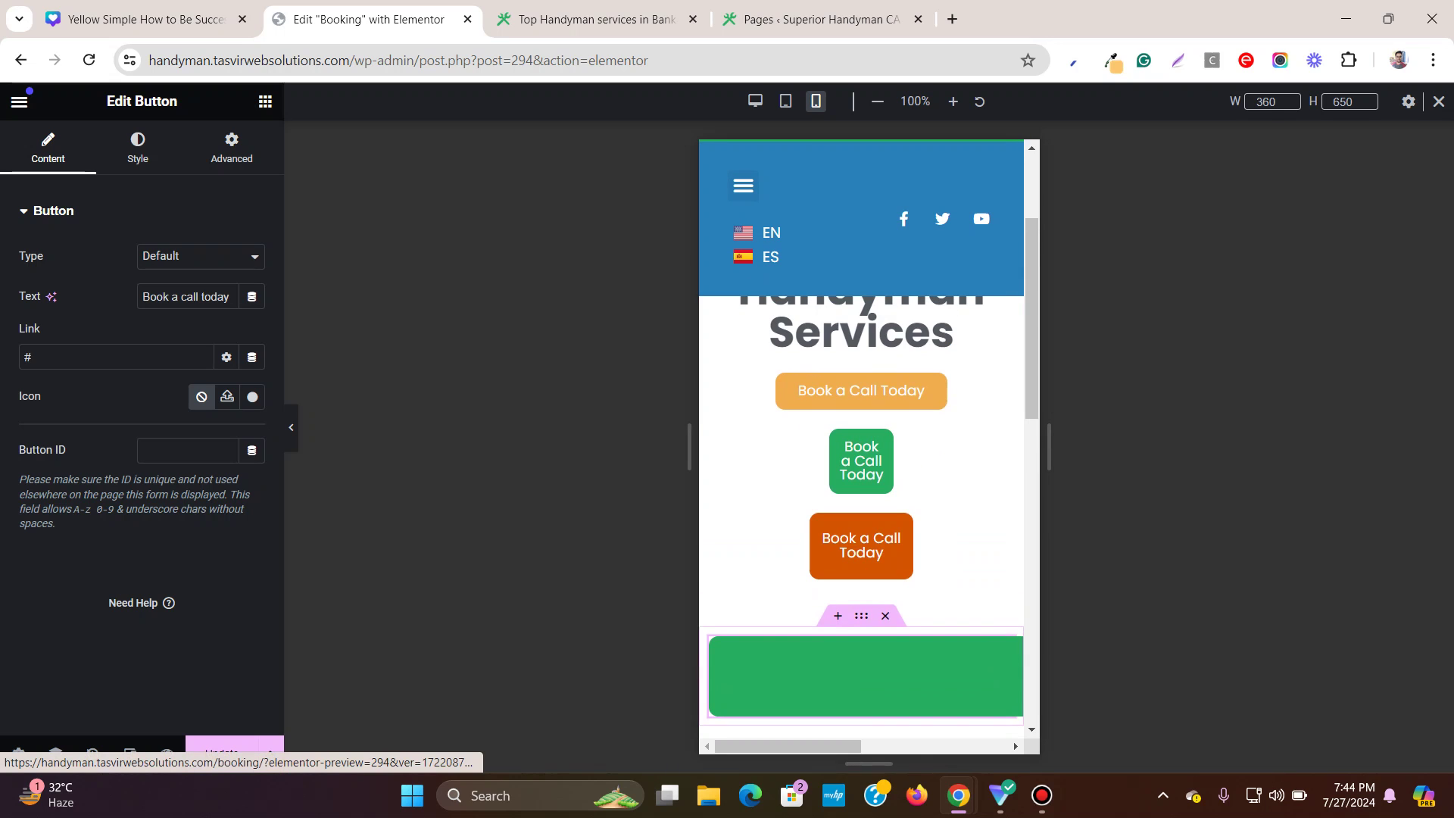
drag(791, 747, 854, 747)
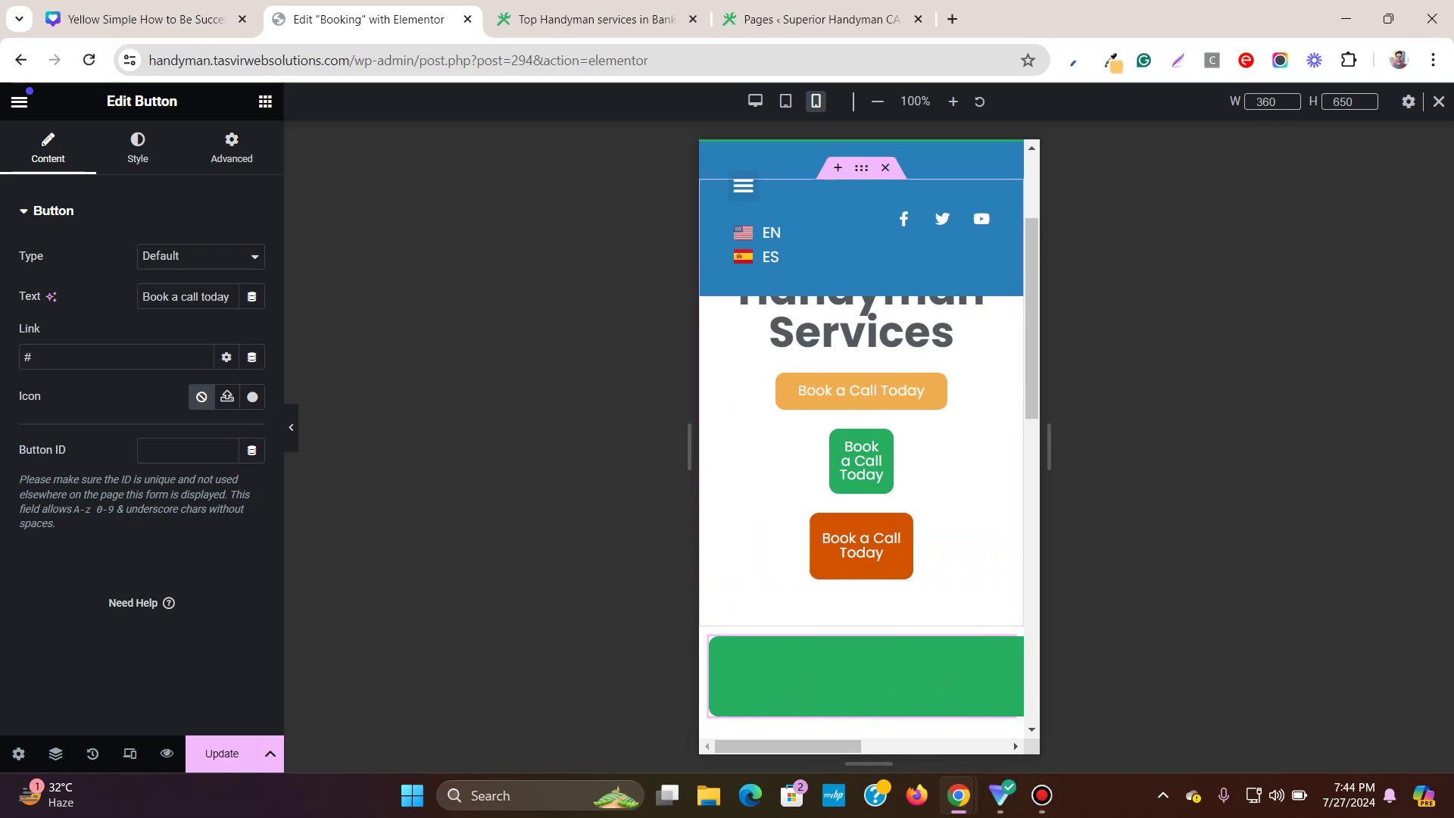
click(863, 547)
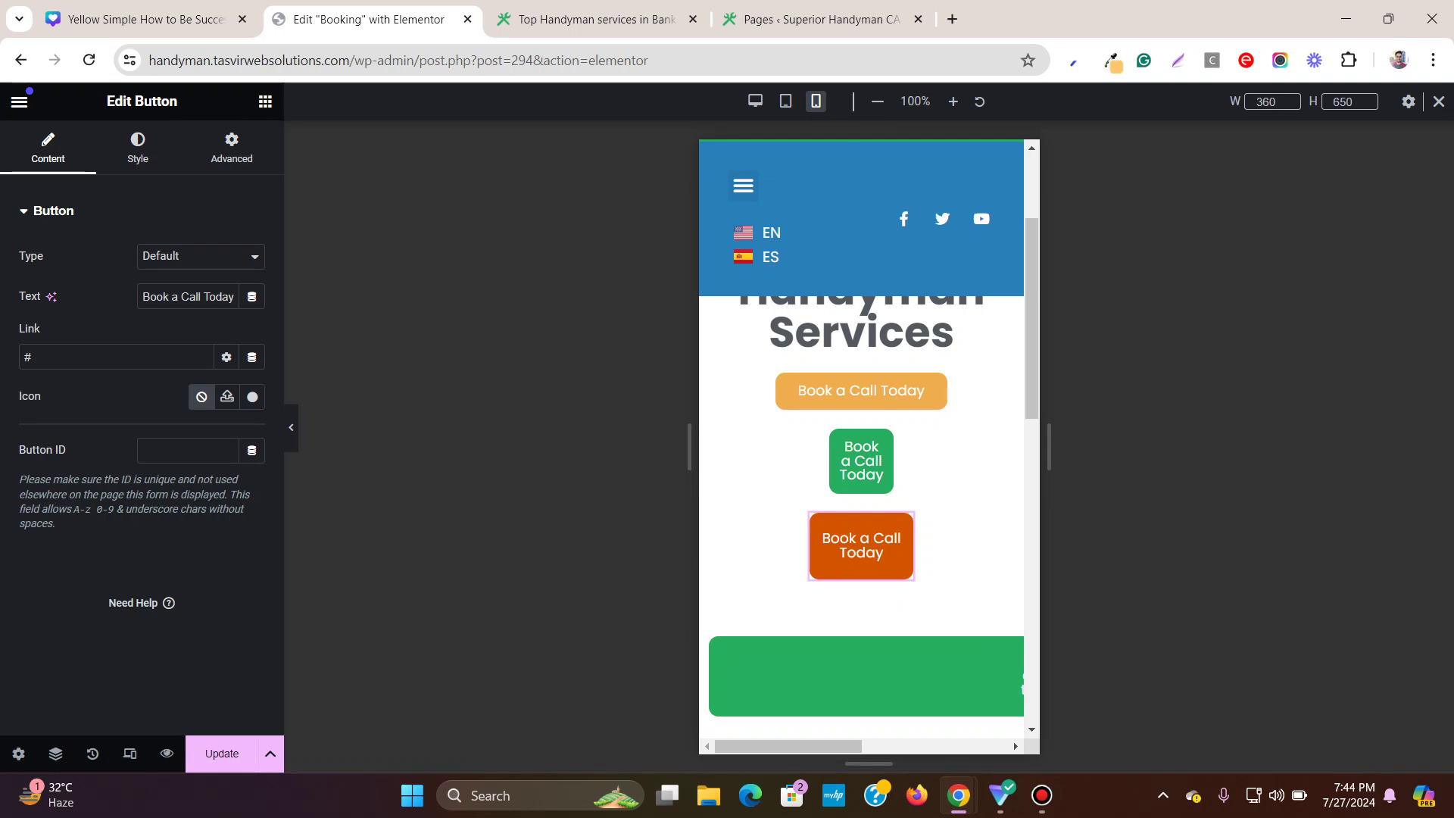
- Return to the desktop layout and delete the wide "Book a call today" button from its container
click(755, 100)
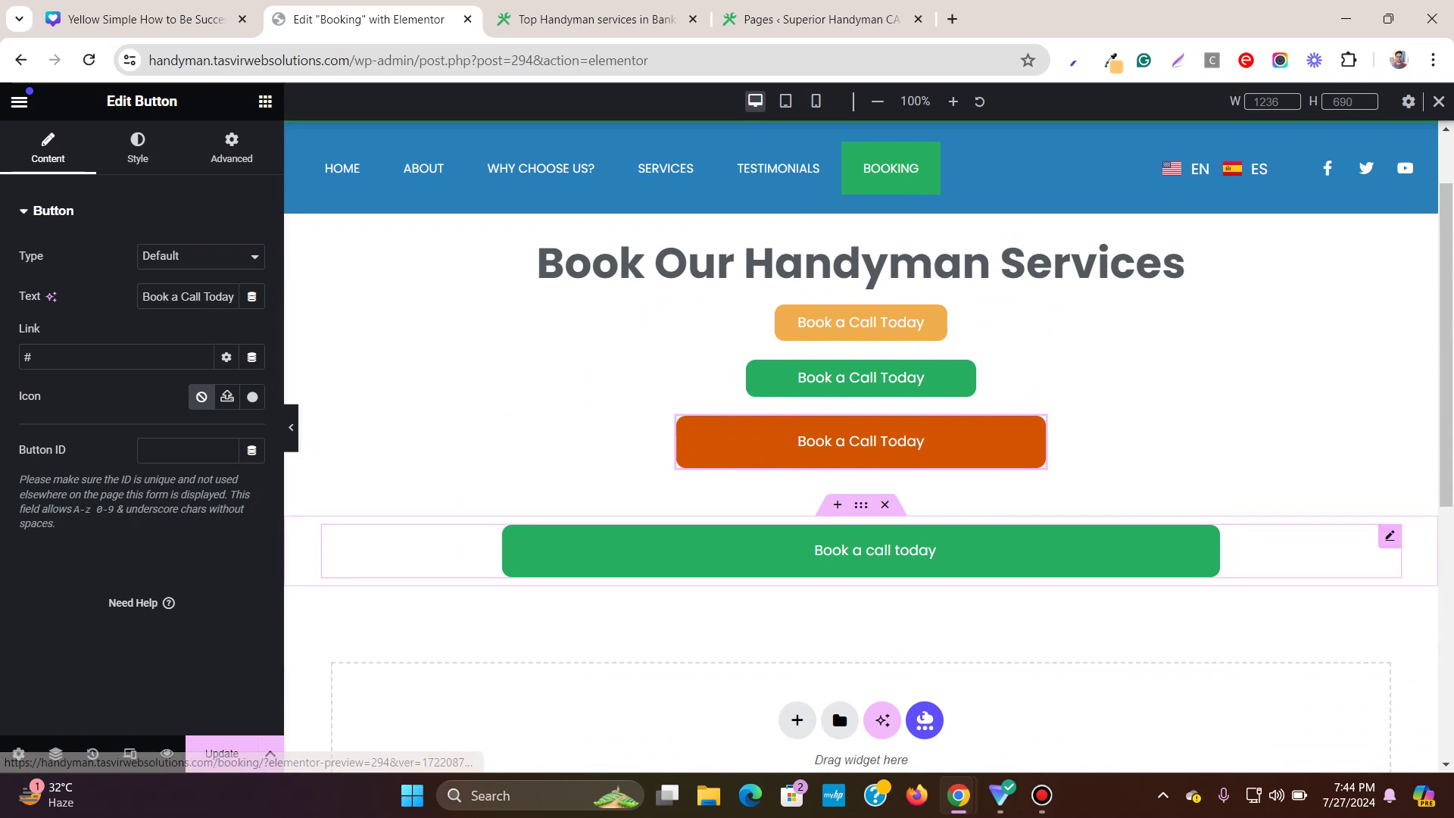
right_click(1390, 536)
click(1256, 751)
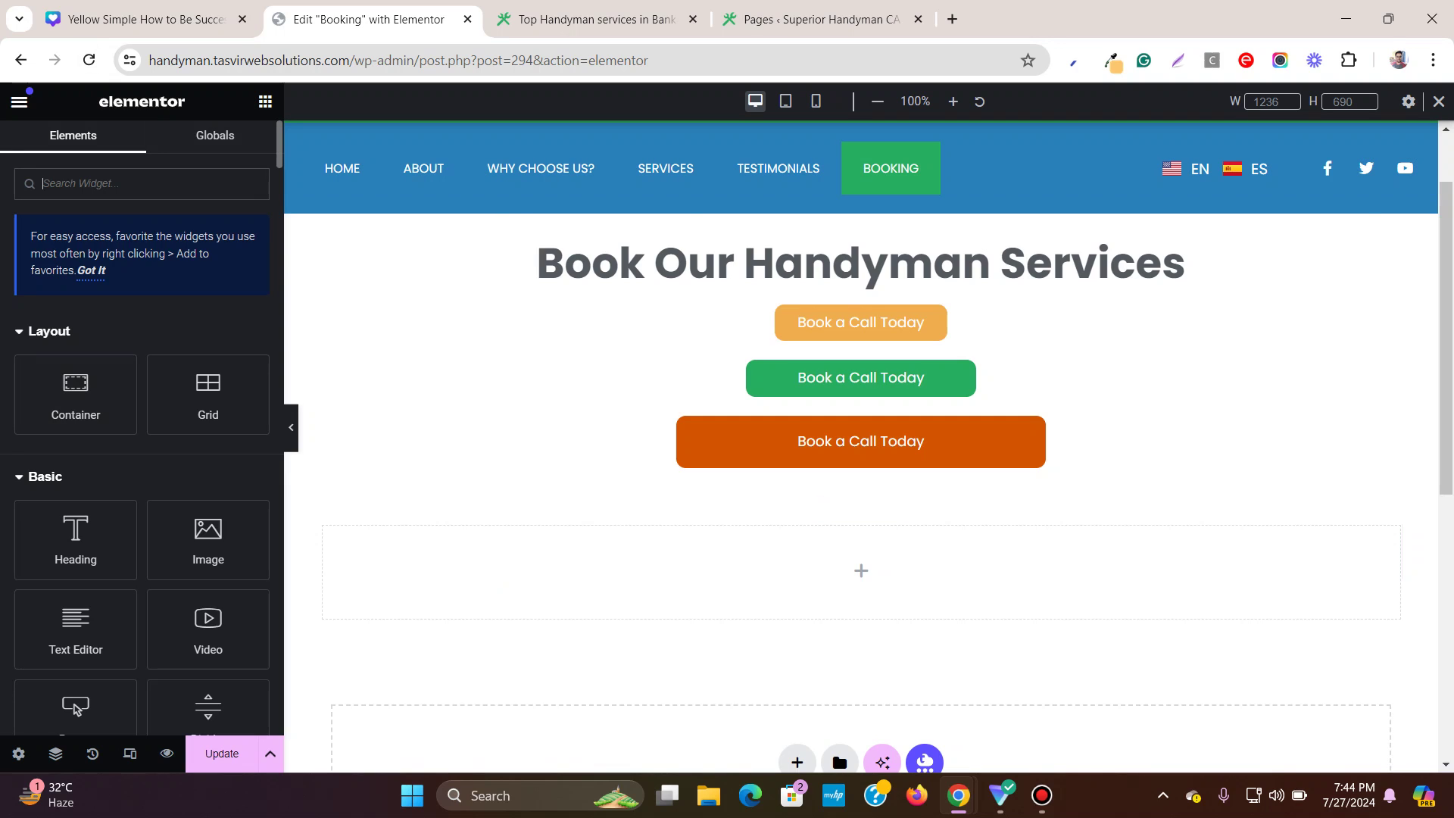
- Add a fresh Button widget to the emptied container and set its position to Center
scroll(76, 531, down, 1)
drag(75, 622, 993, 560)
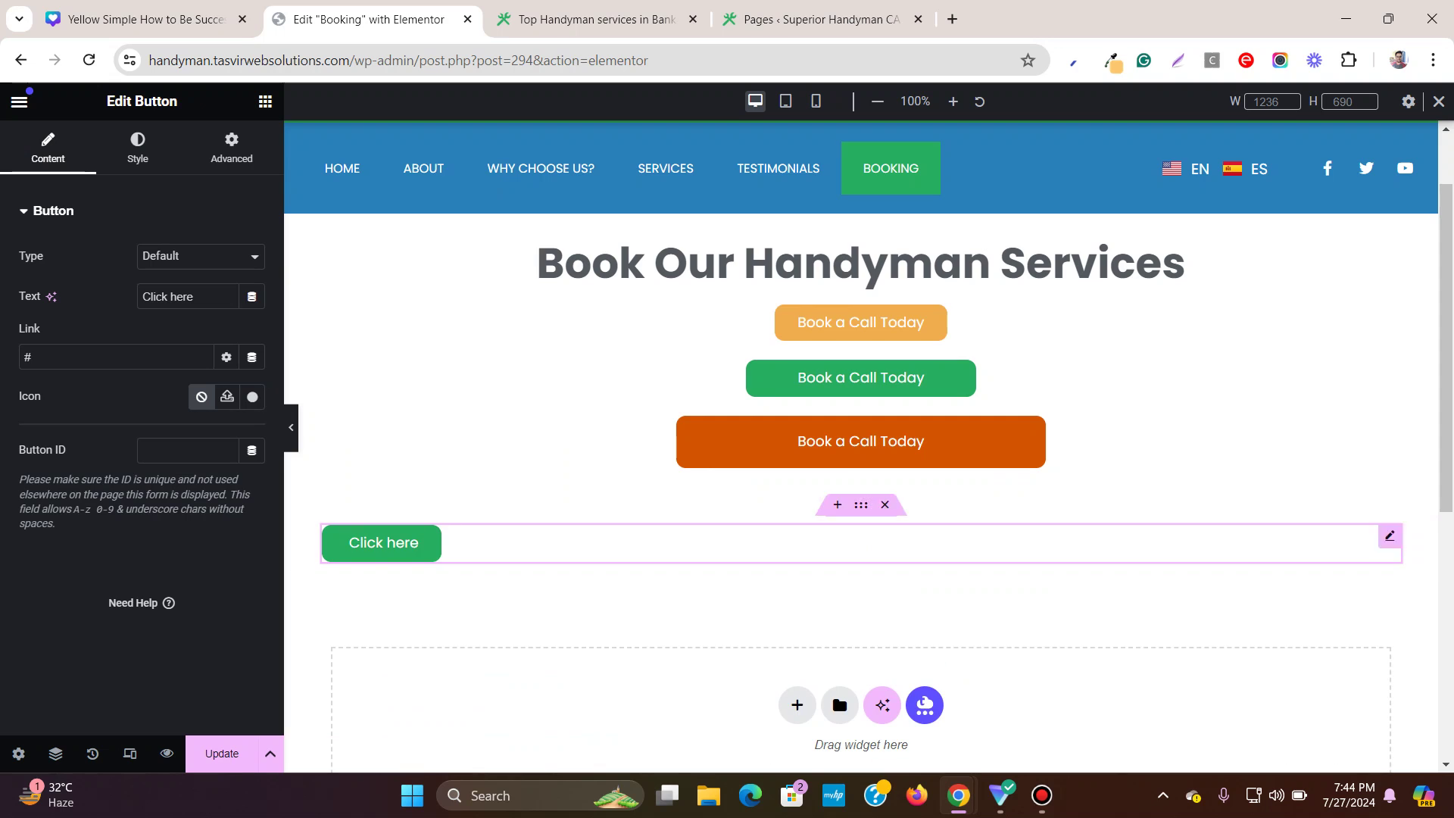
click(137, 148)
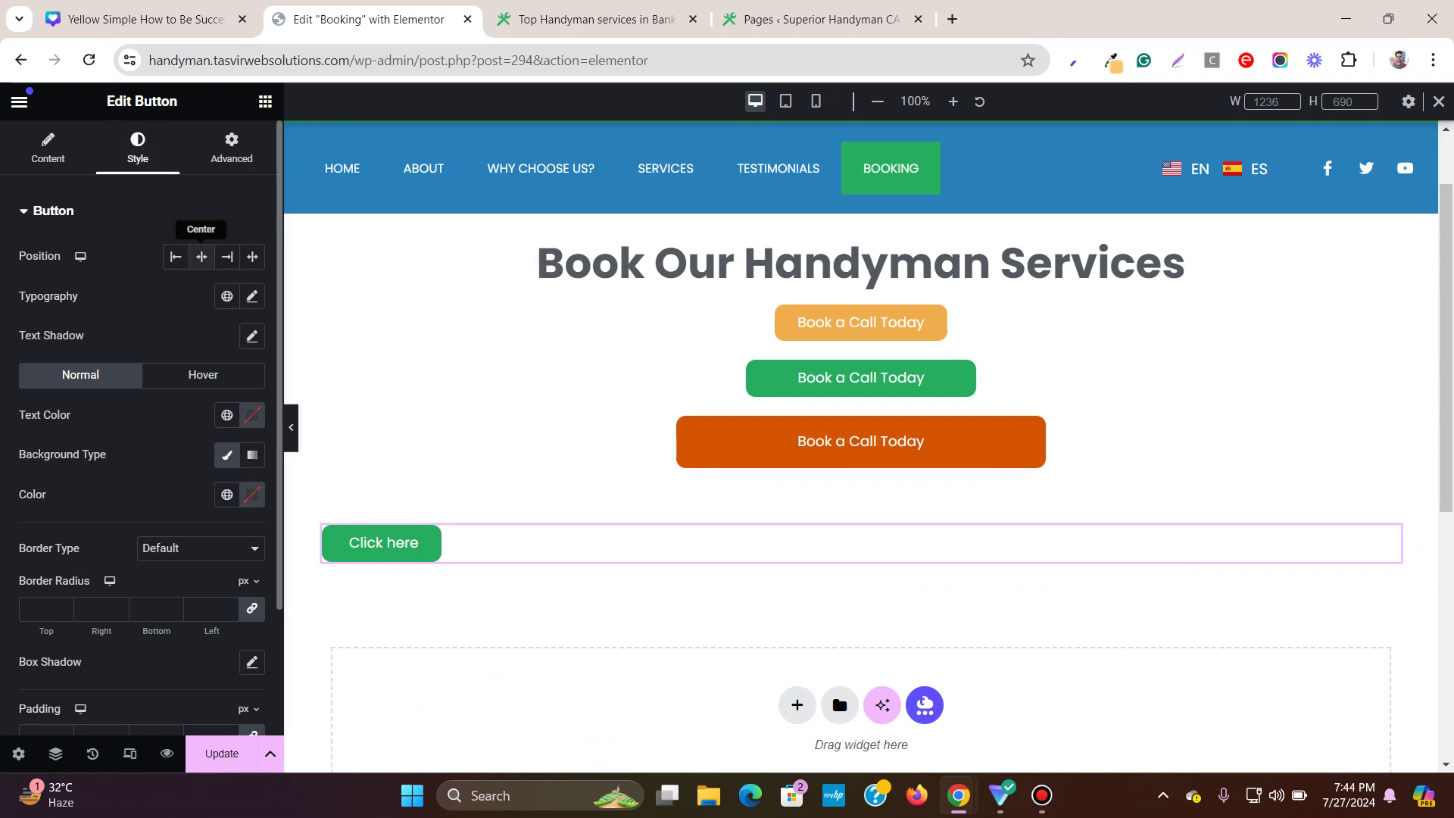
click(202, 256)
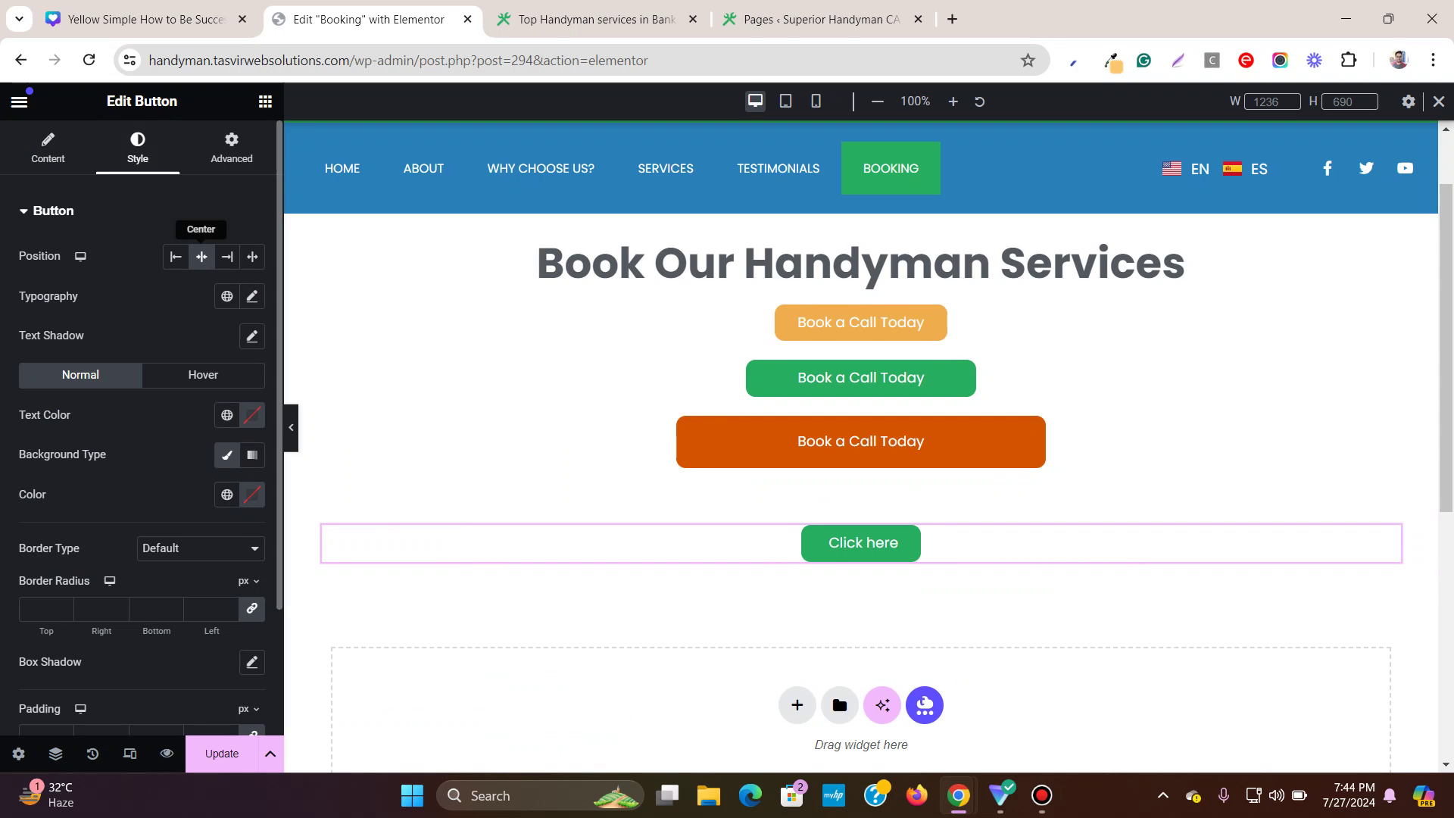
click(1042, 796)
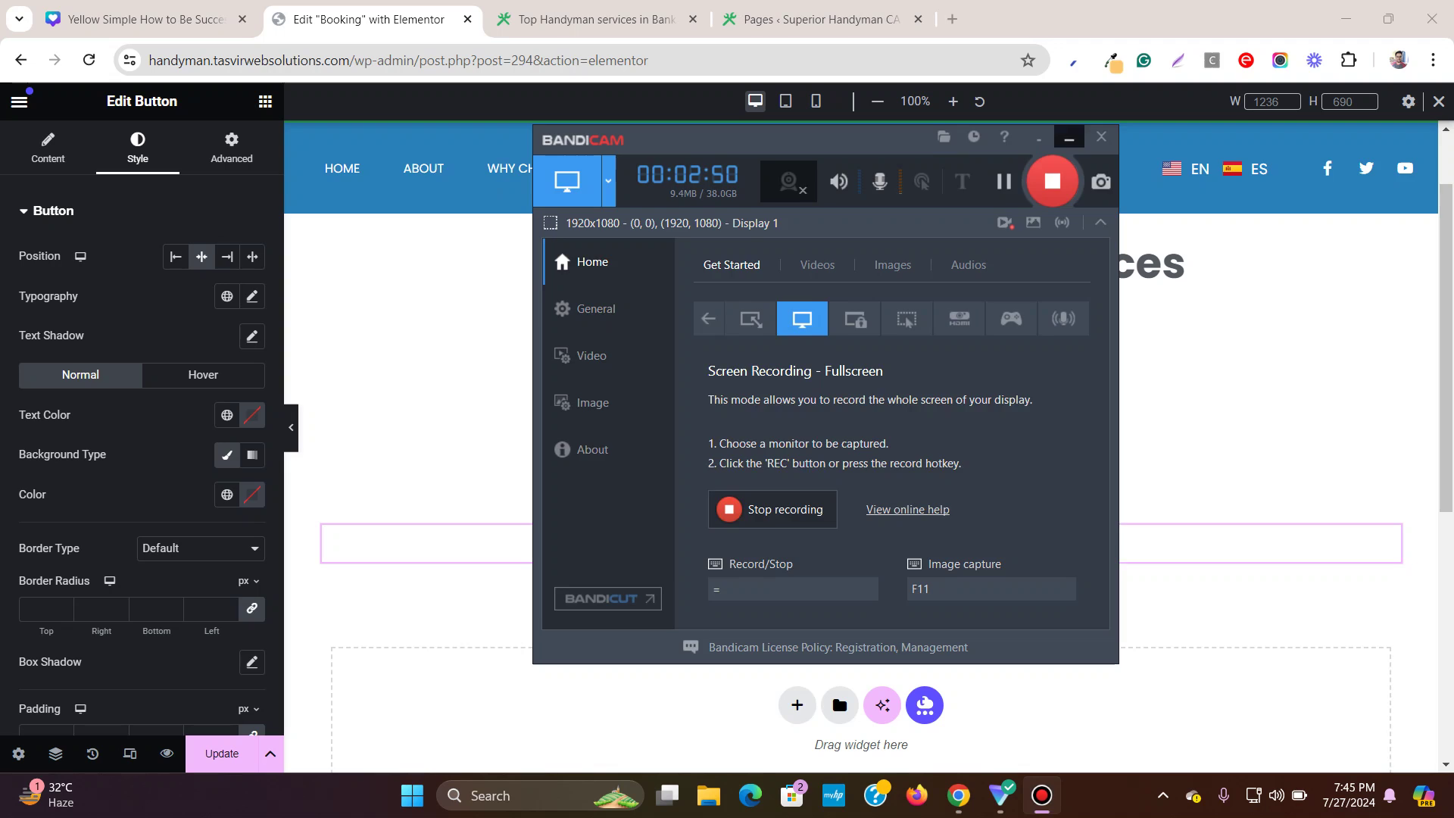
click(1069, 138)
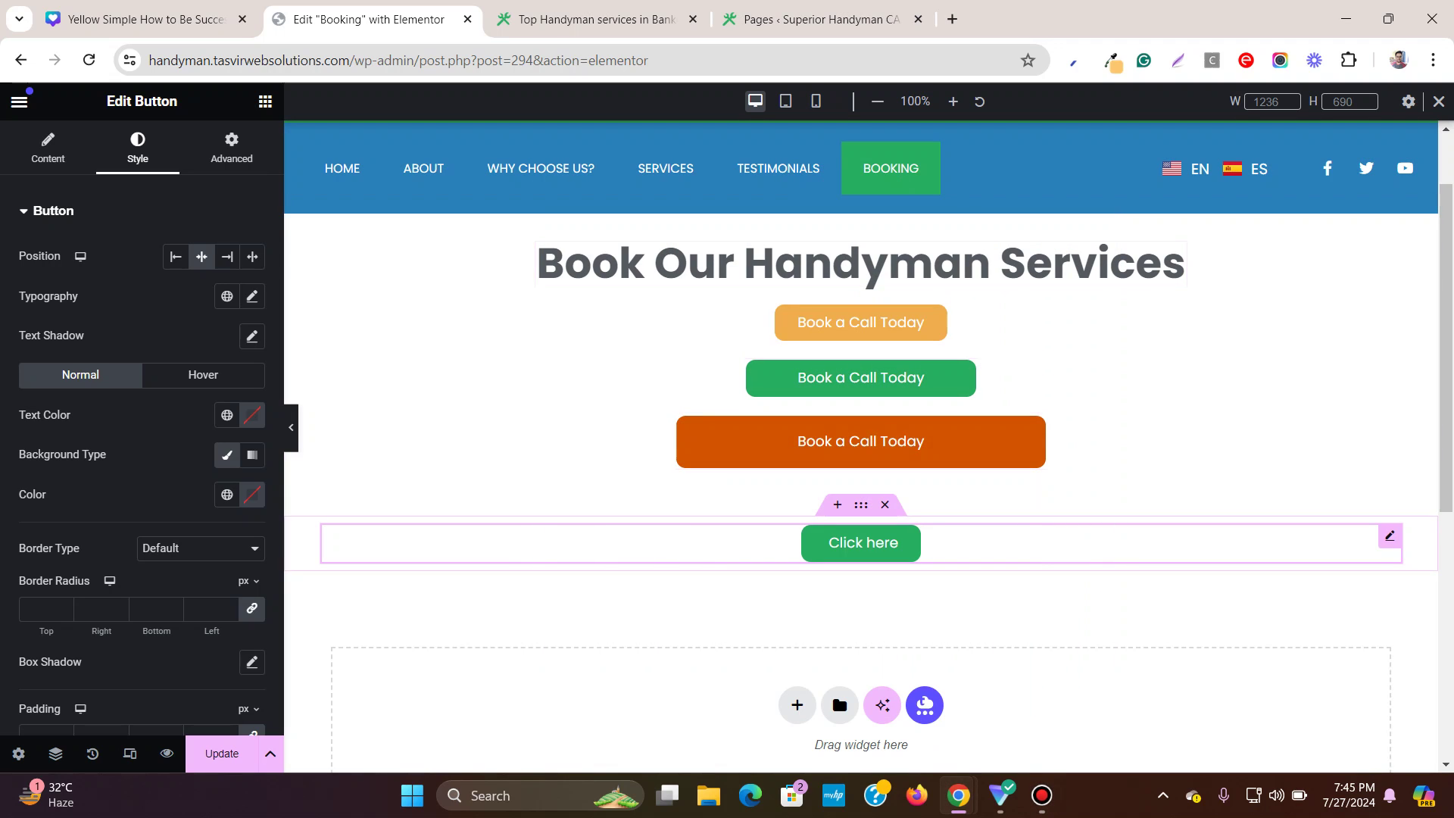
- Change the new button's text to "Book a call today"
click(1390, 536)
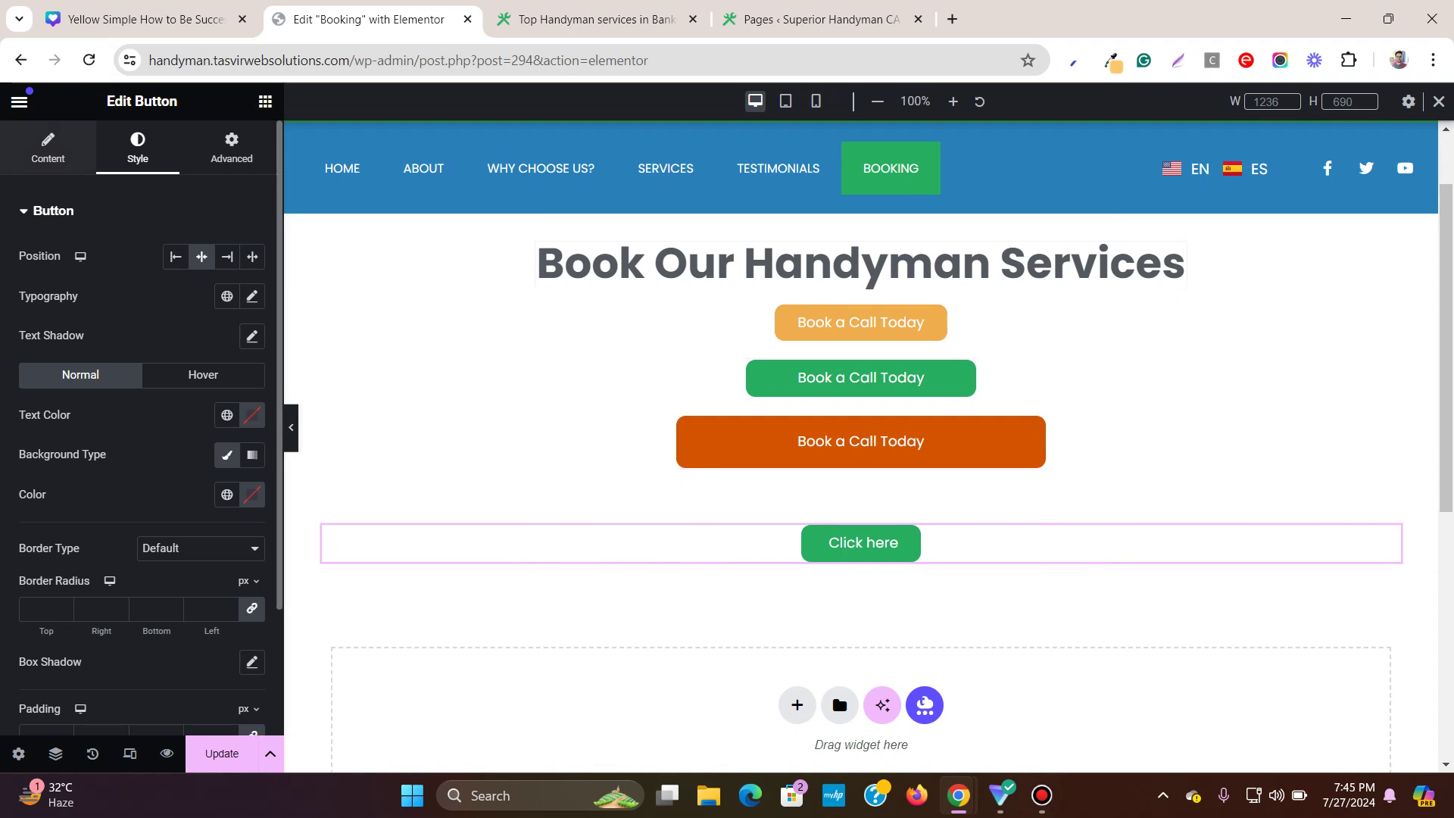
click(199, 297)
key(ctrl+a)
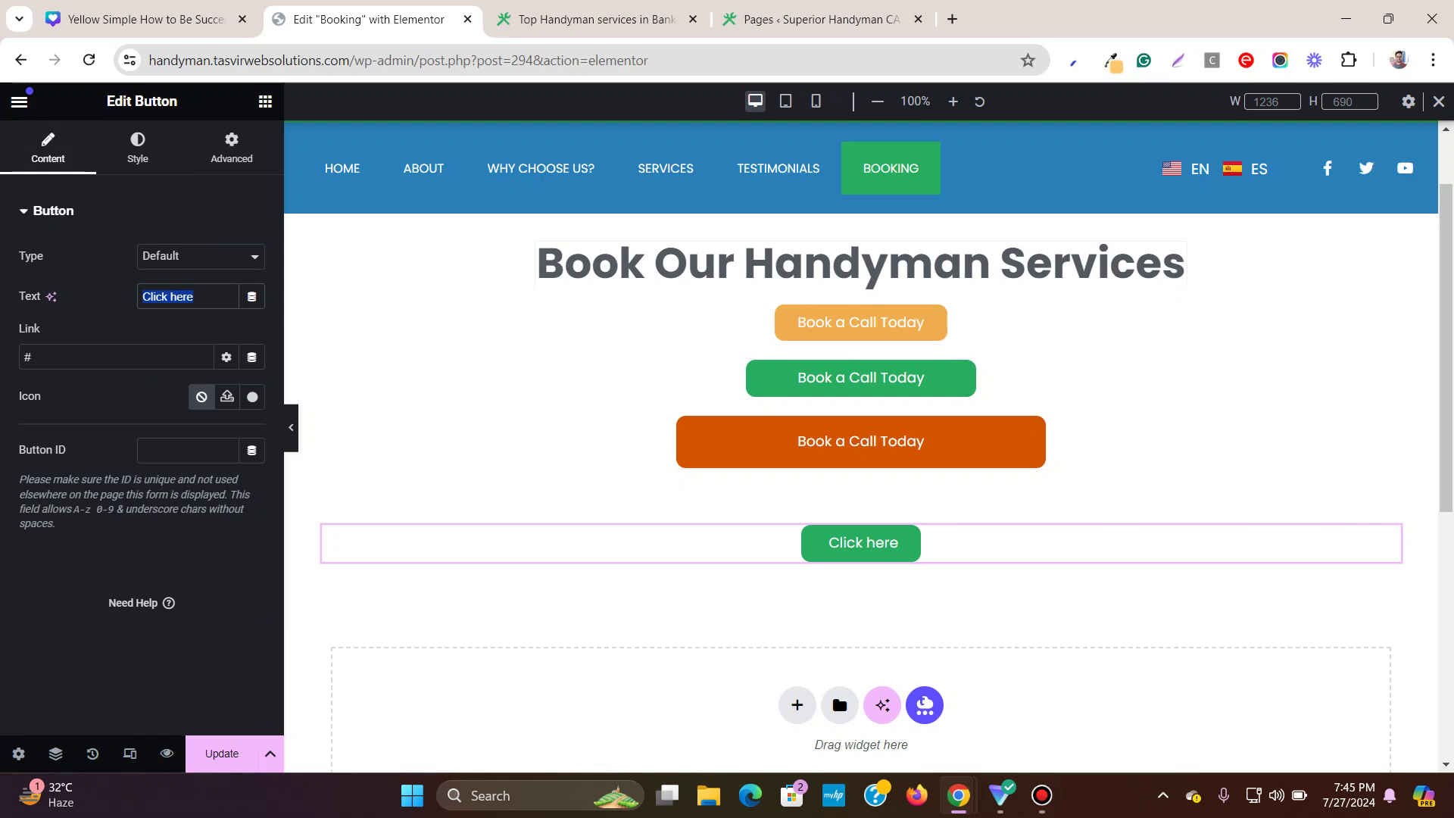
text(Book)
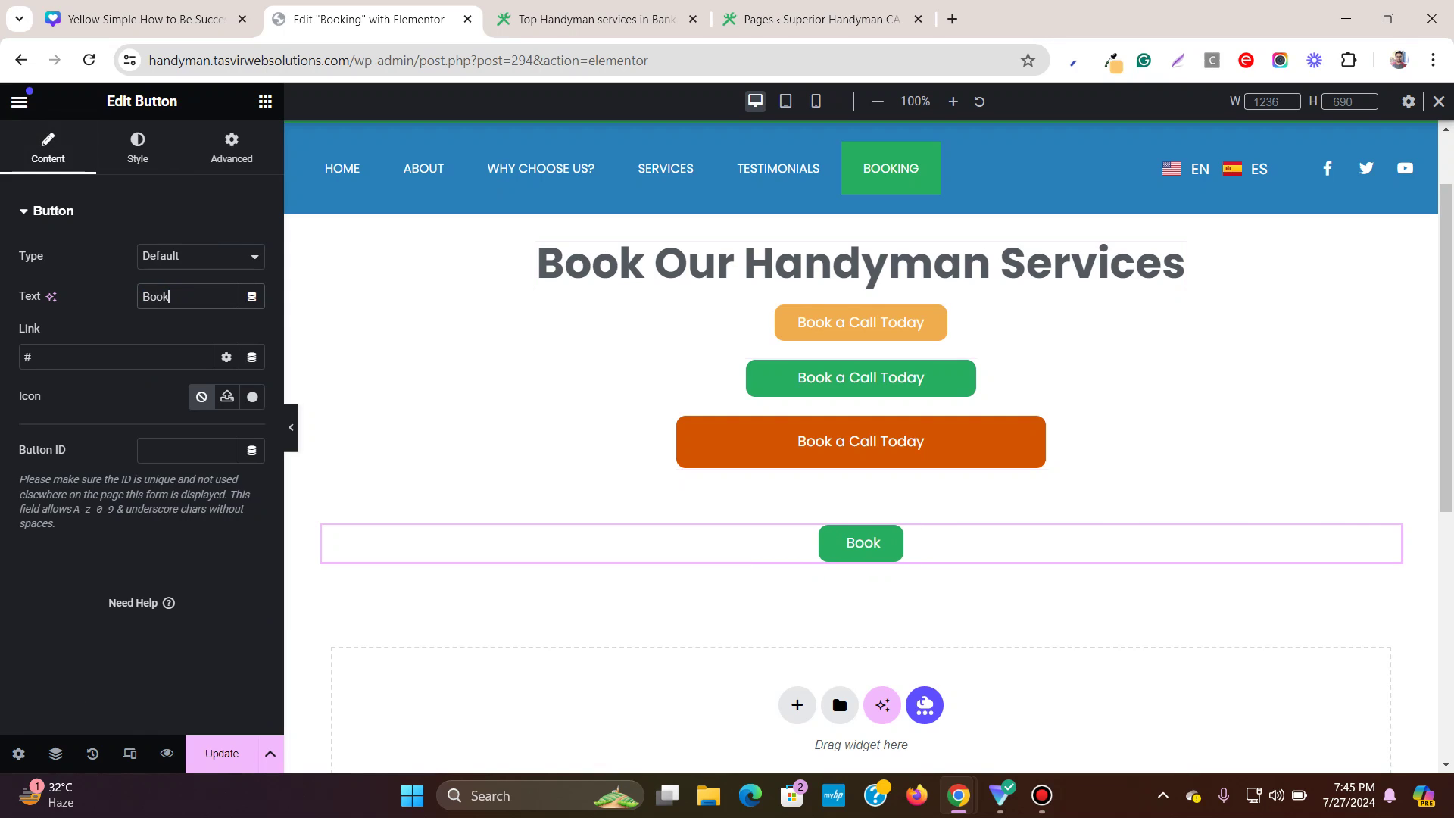
text( a call )
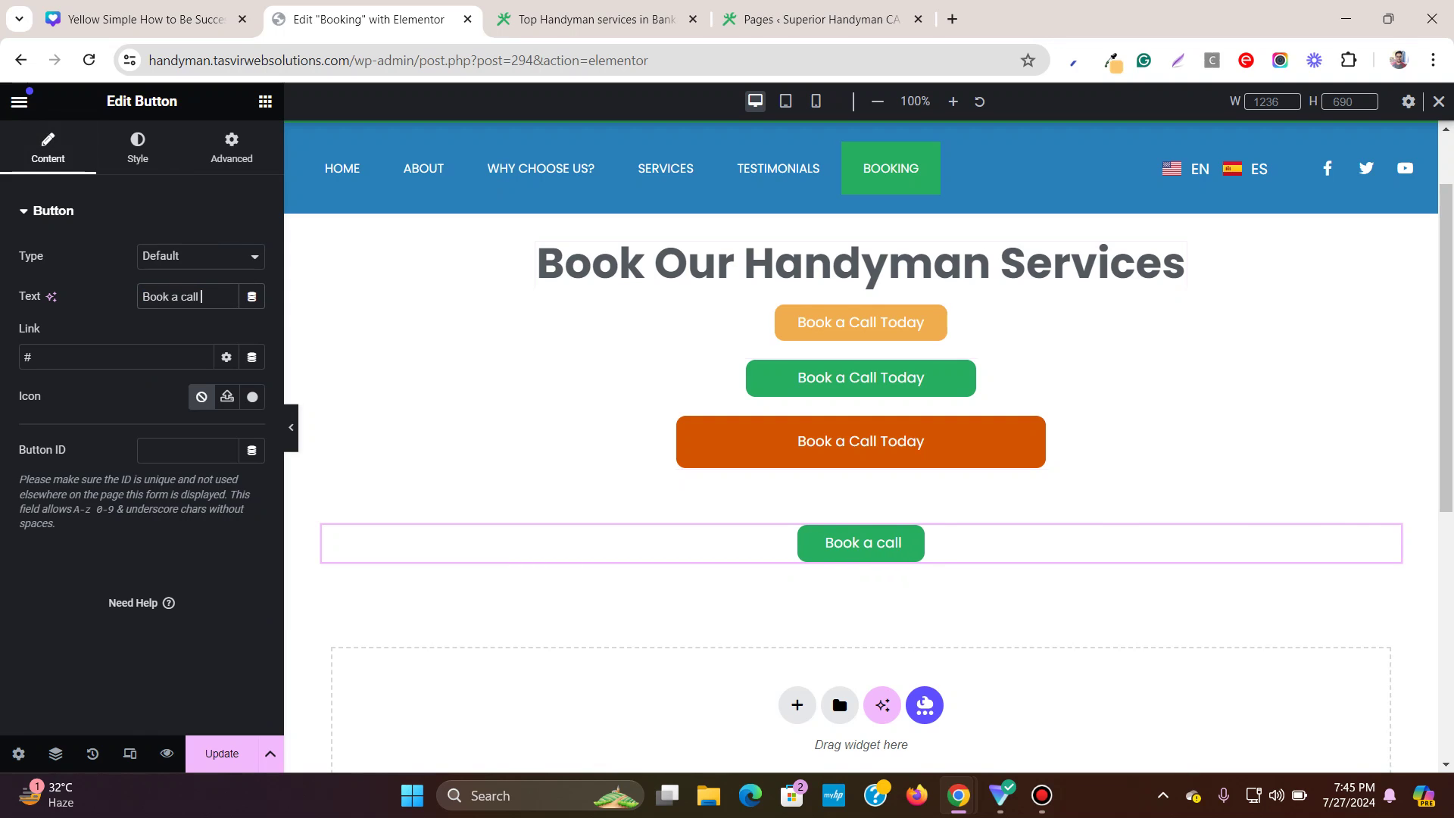
text(today)
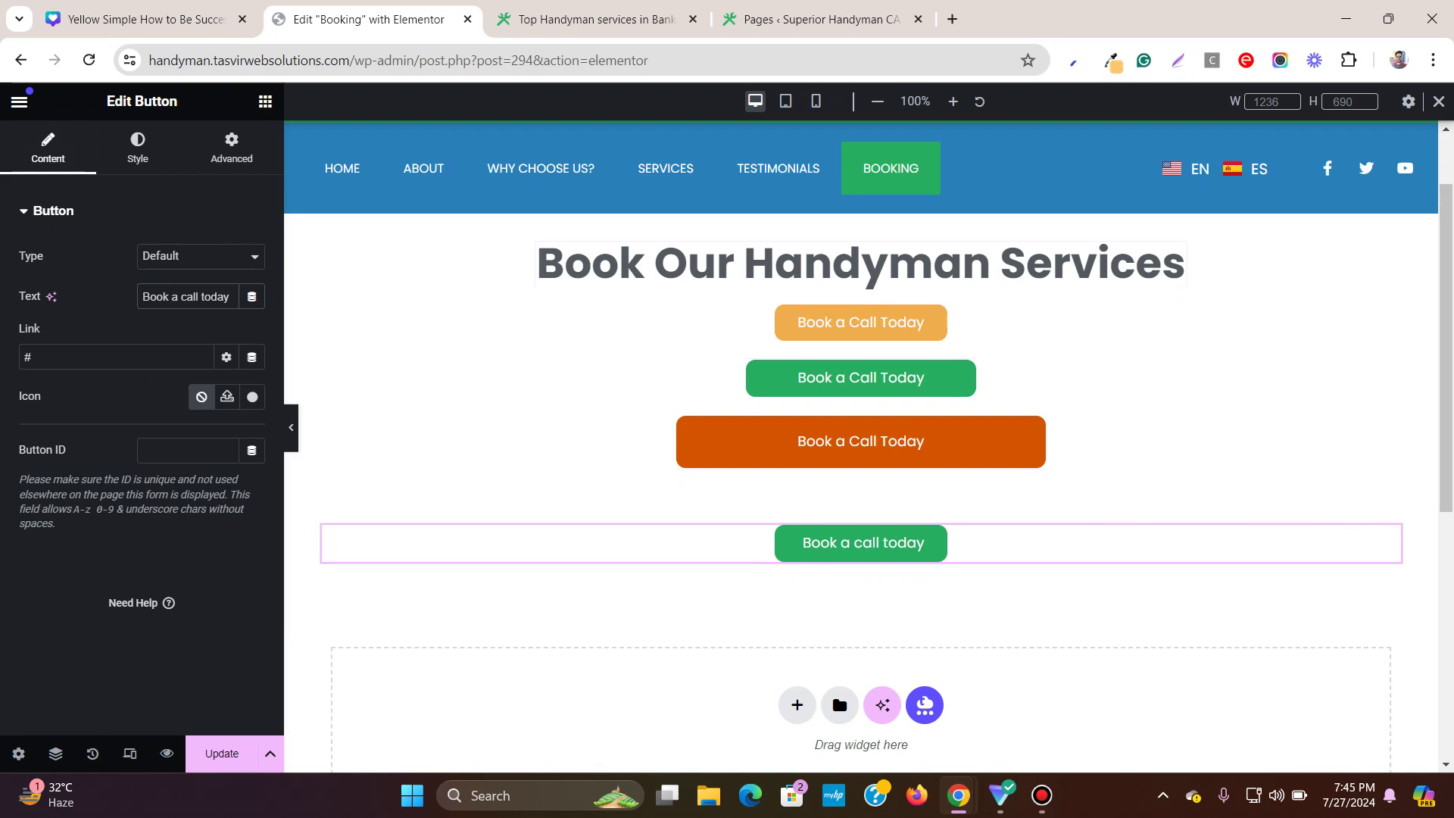
- Set the button's position to Stretch and give it a custom width of 40%
click(137, 150)
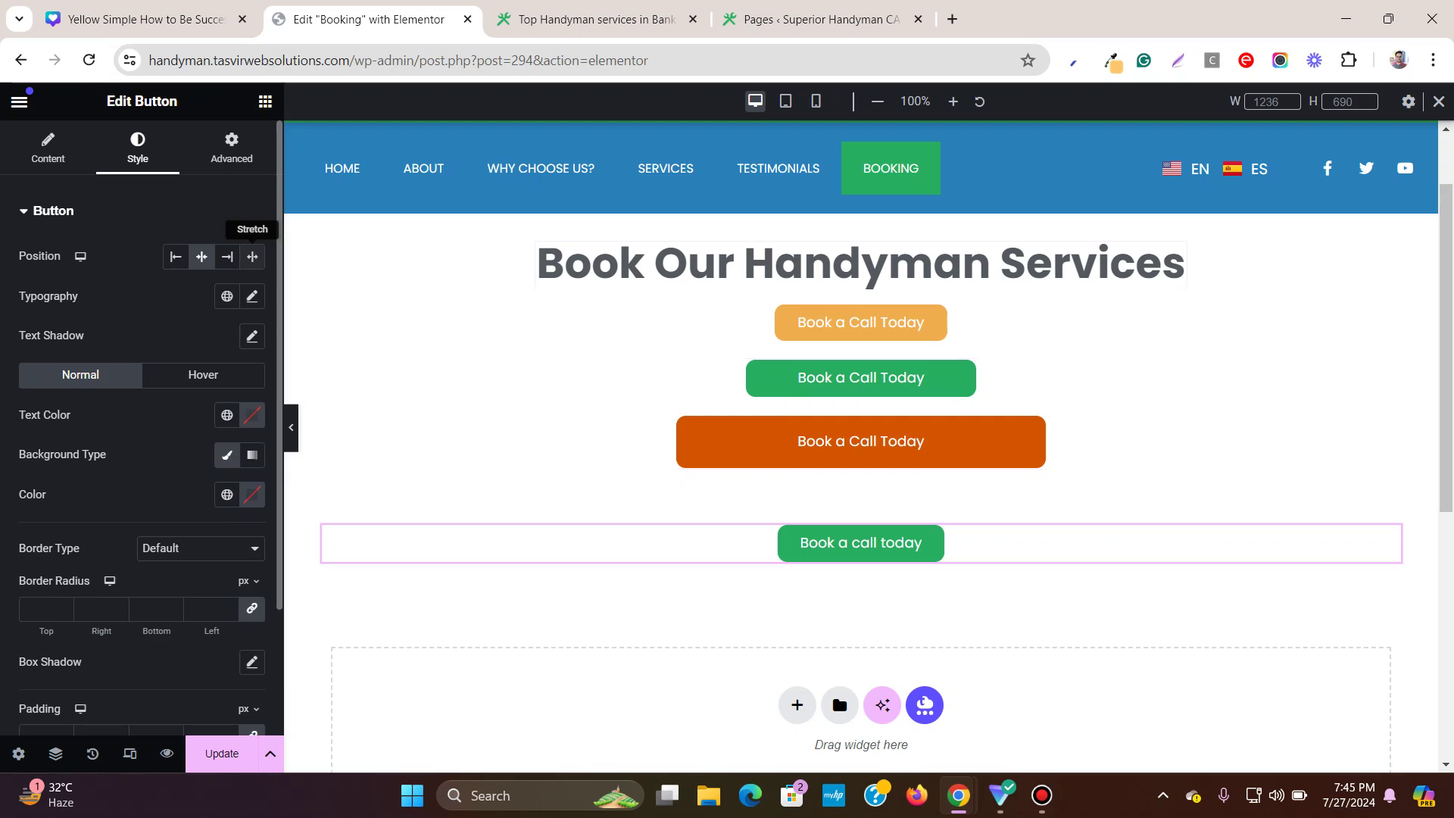
click(252, 257)
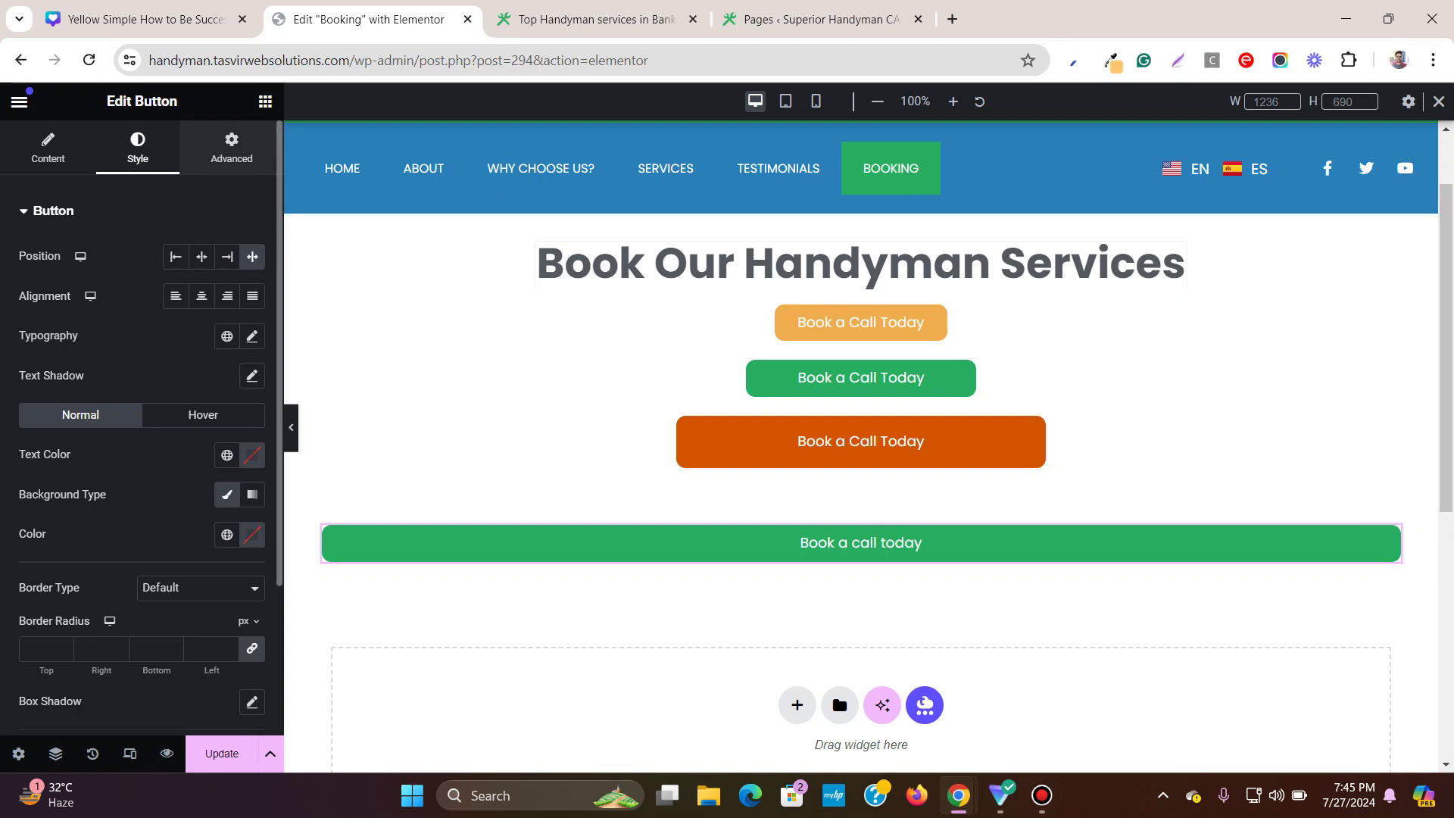
click(231, 148)
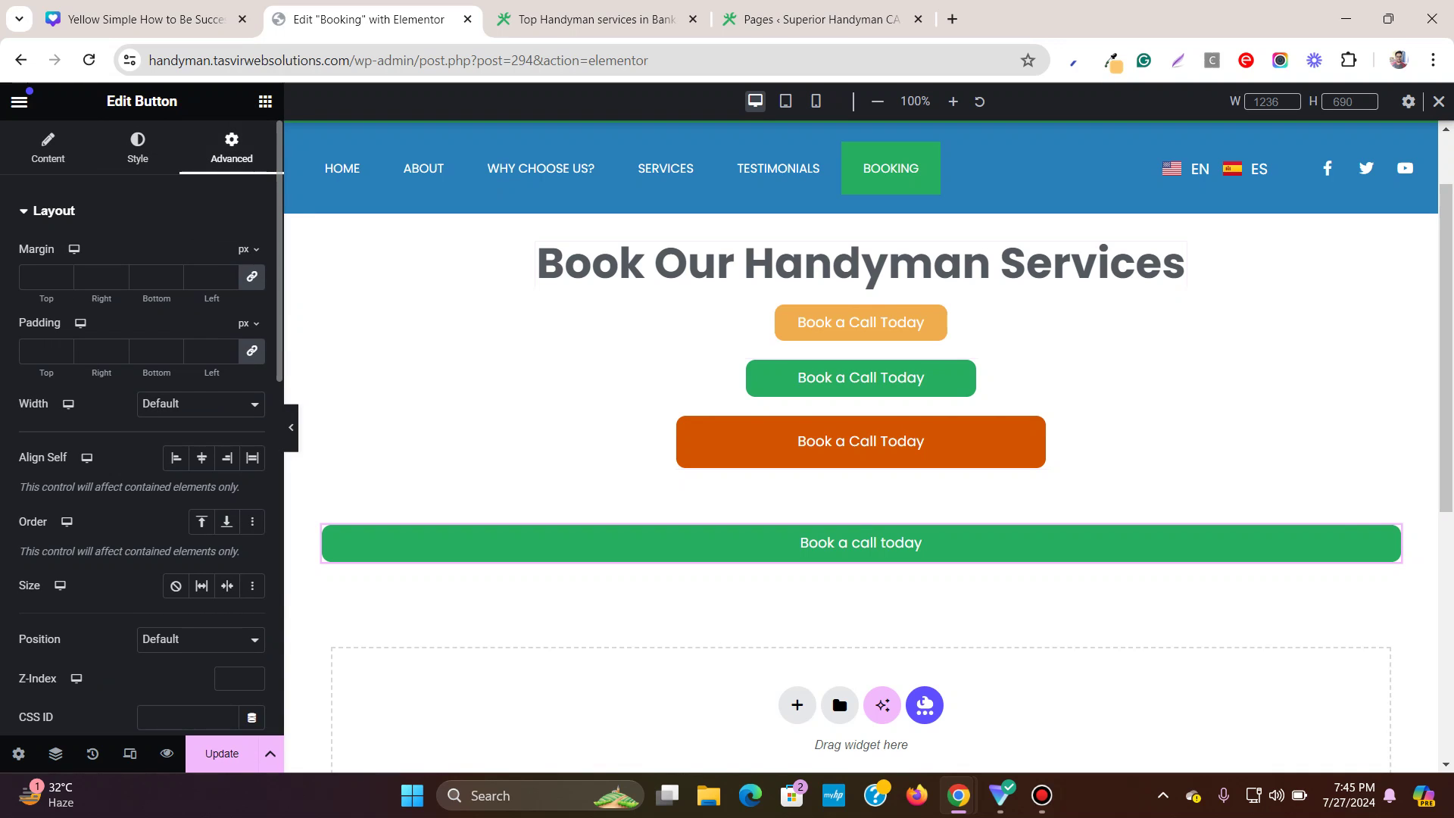
click(200, 403)
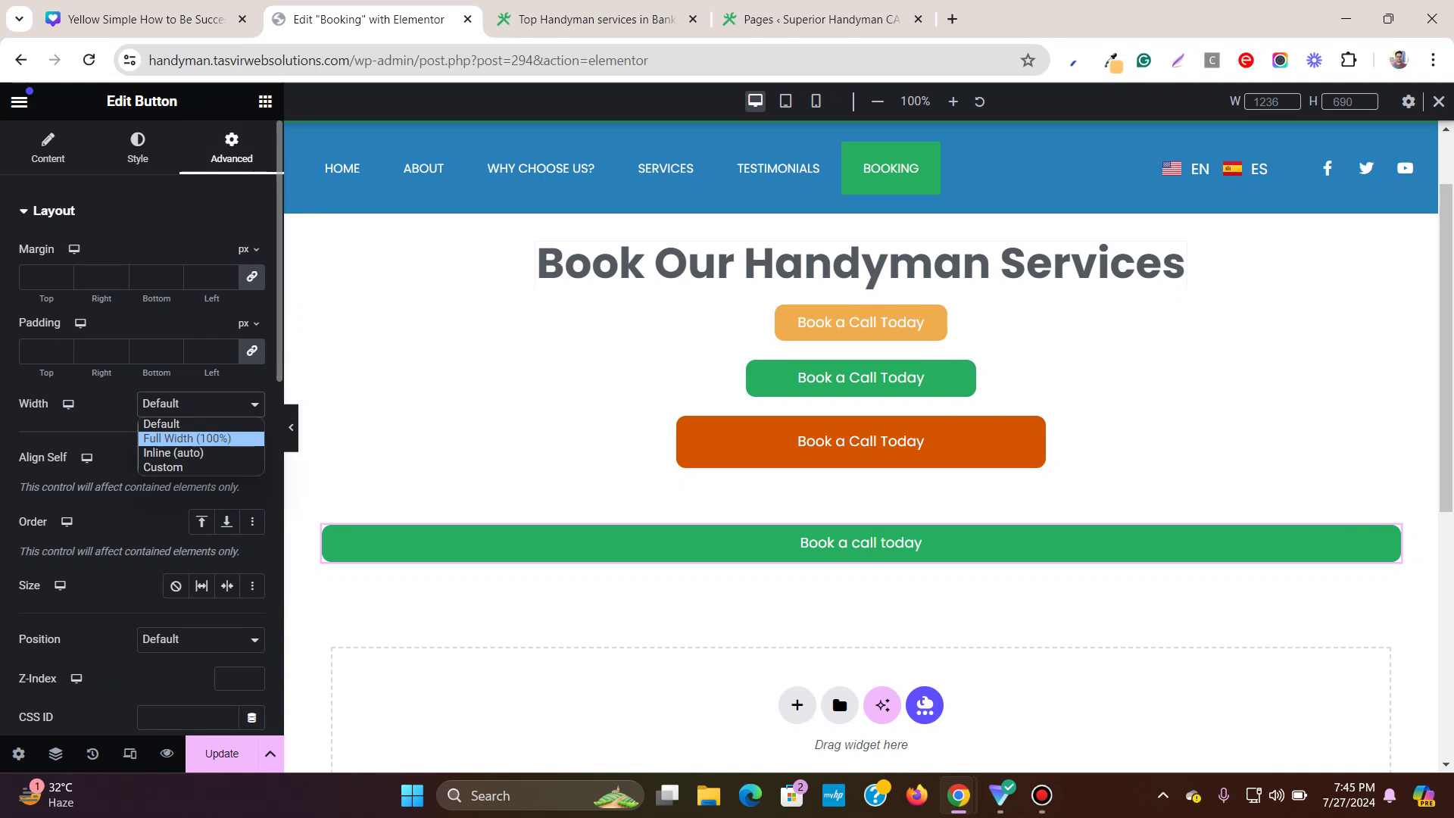
click(201, 468)
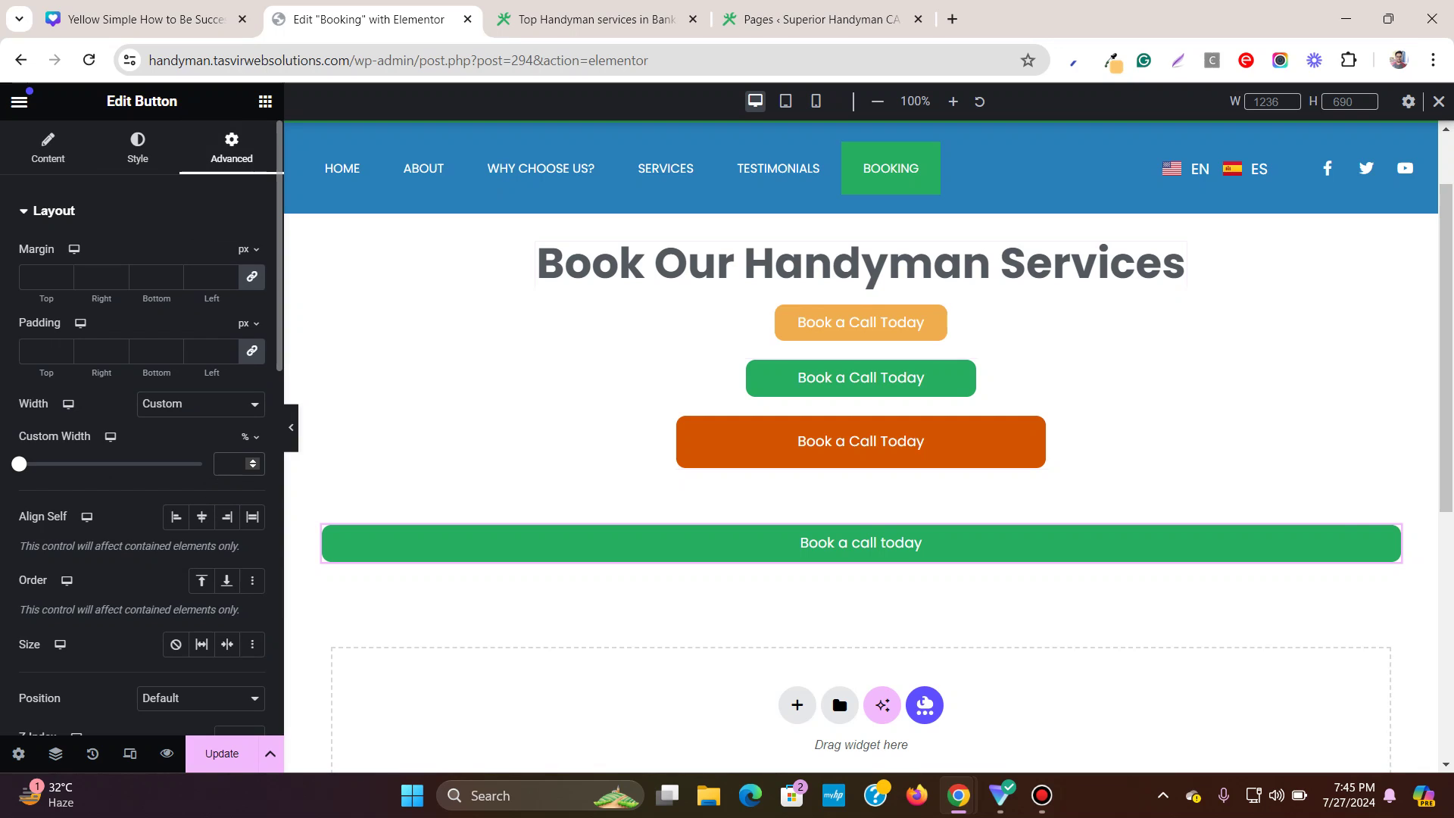
text(40)
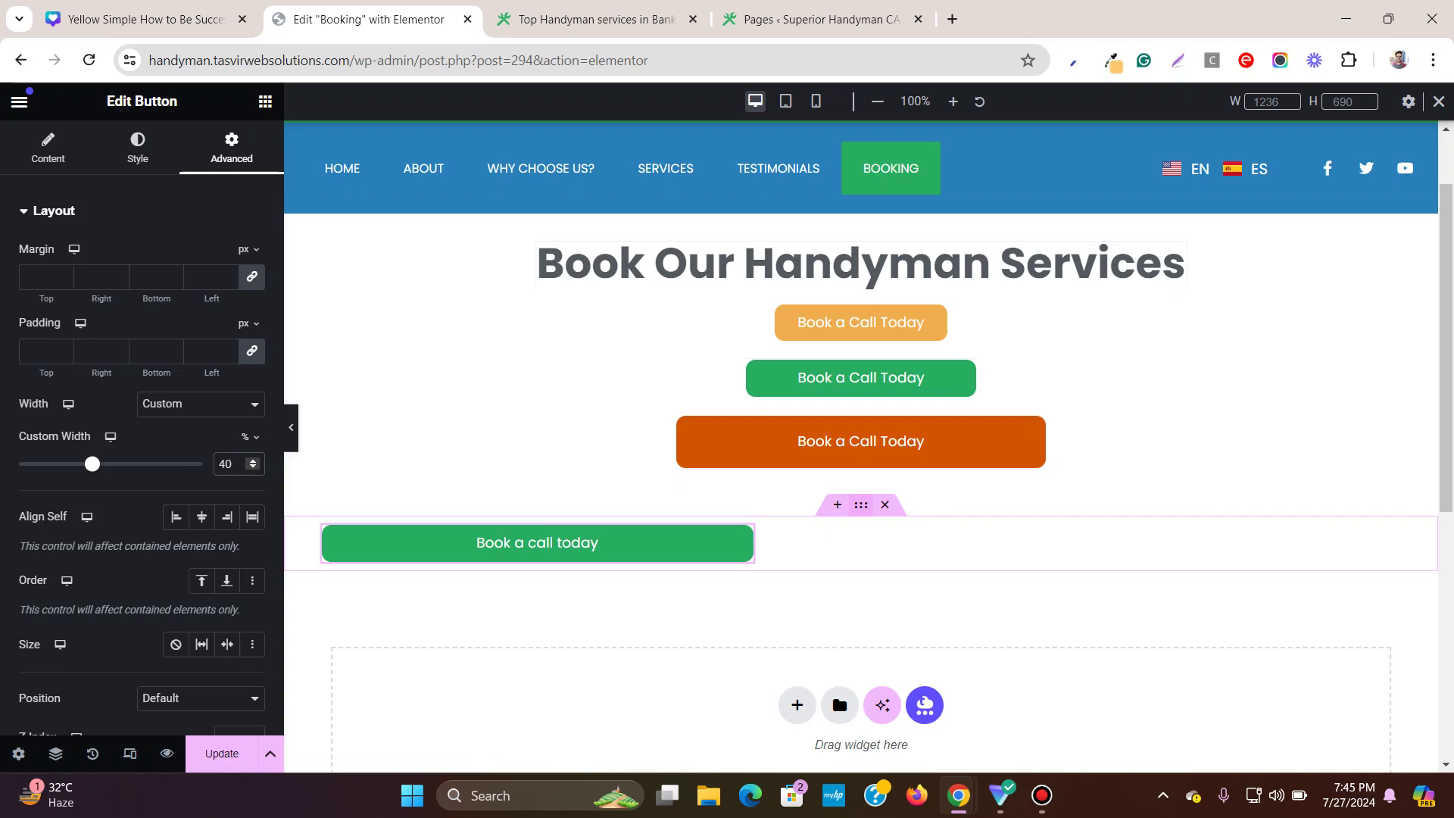
- Center-align the items in the button's container and reduce the button's custom width to 25%
click(861, 505)
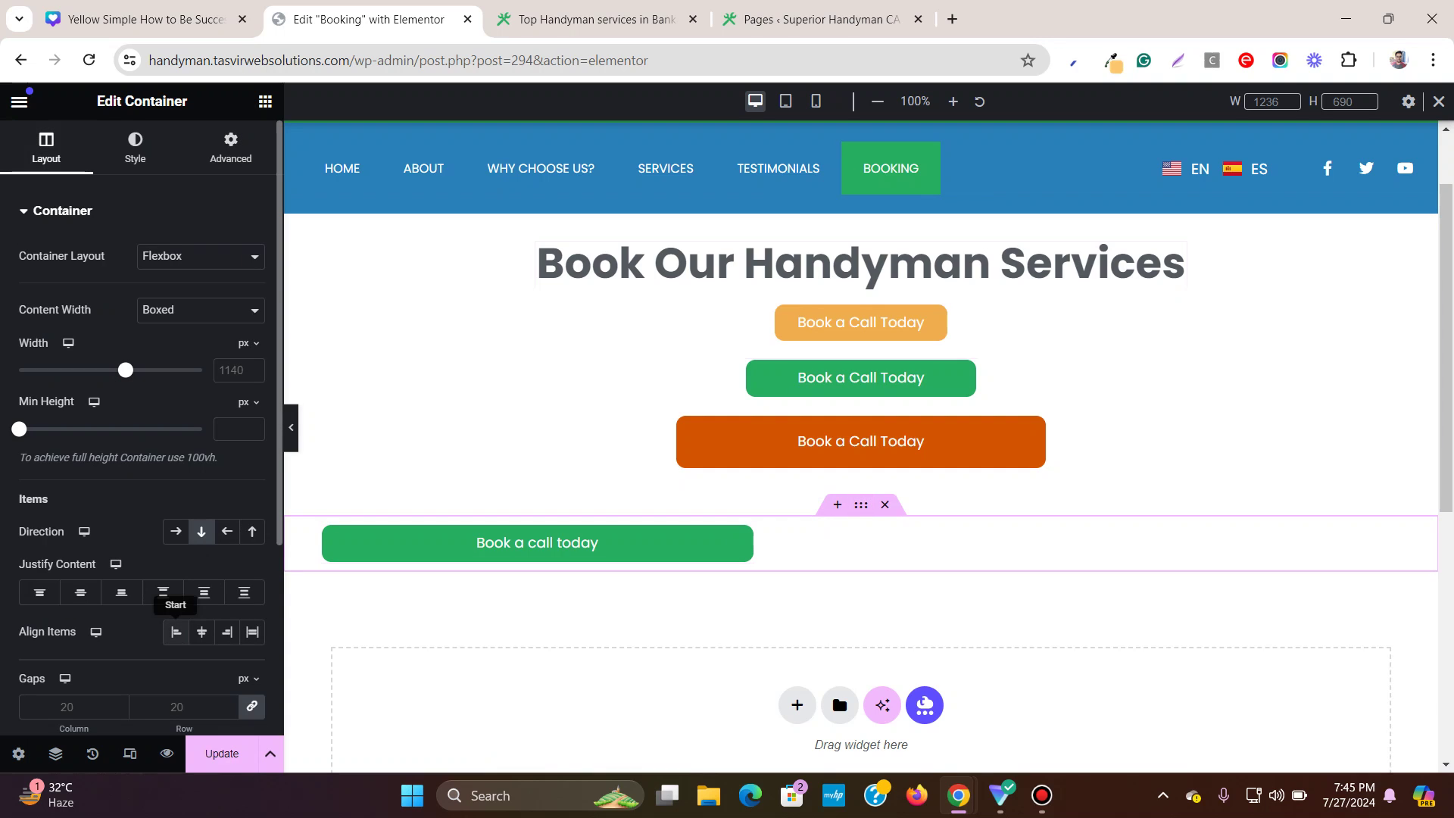
click(201, 632)
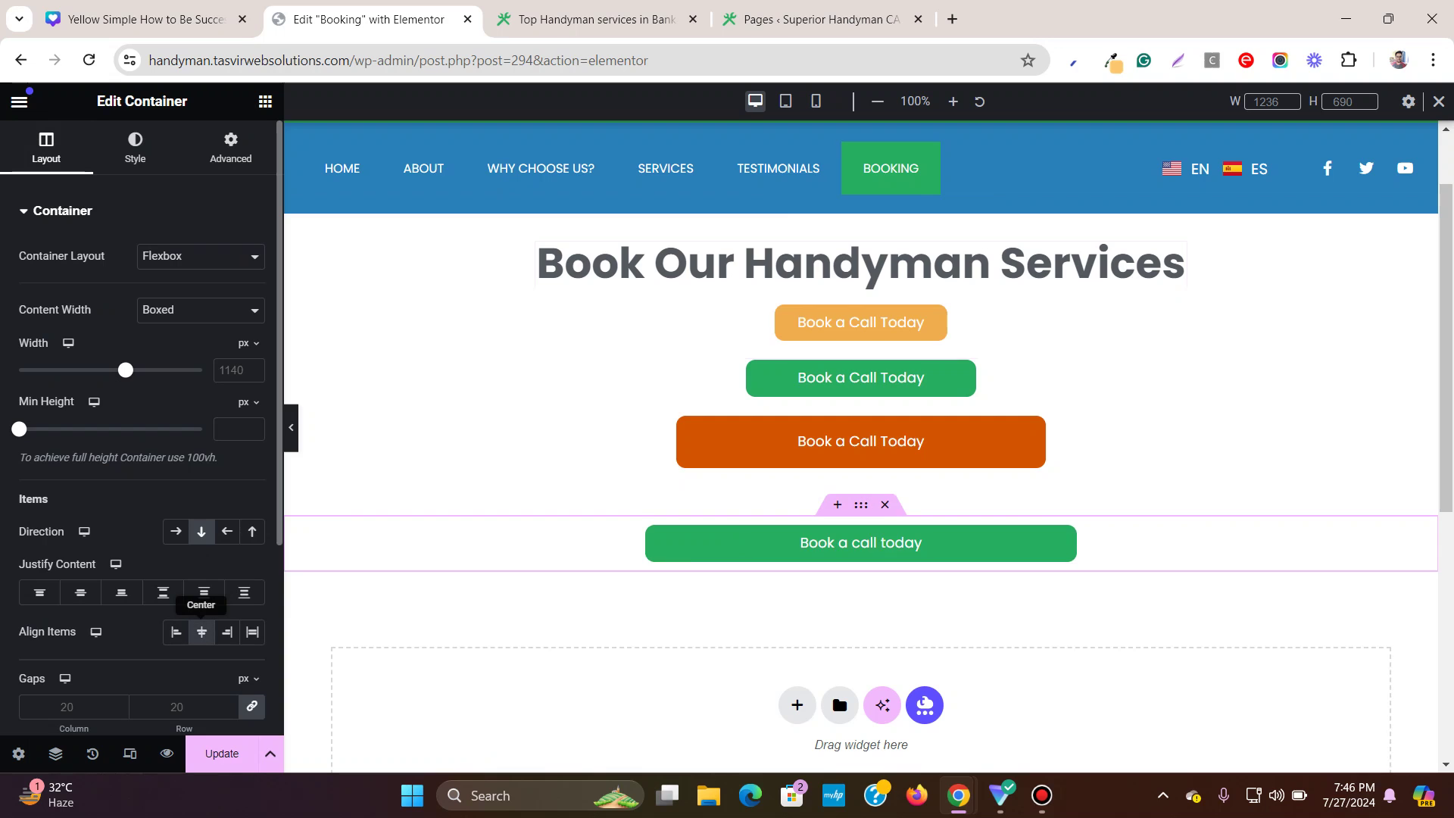
click(861, 543)
mouse_move(93, 464)
mouse_down()
mouse_move(62, 464)
mouse_move(156, 464)
mouse_move(67, 463)
mouse_up()
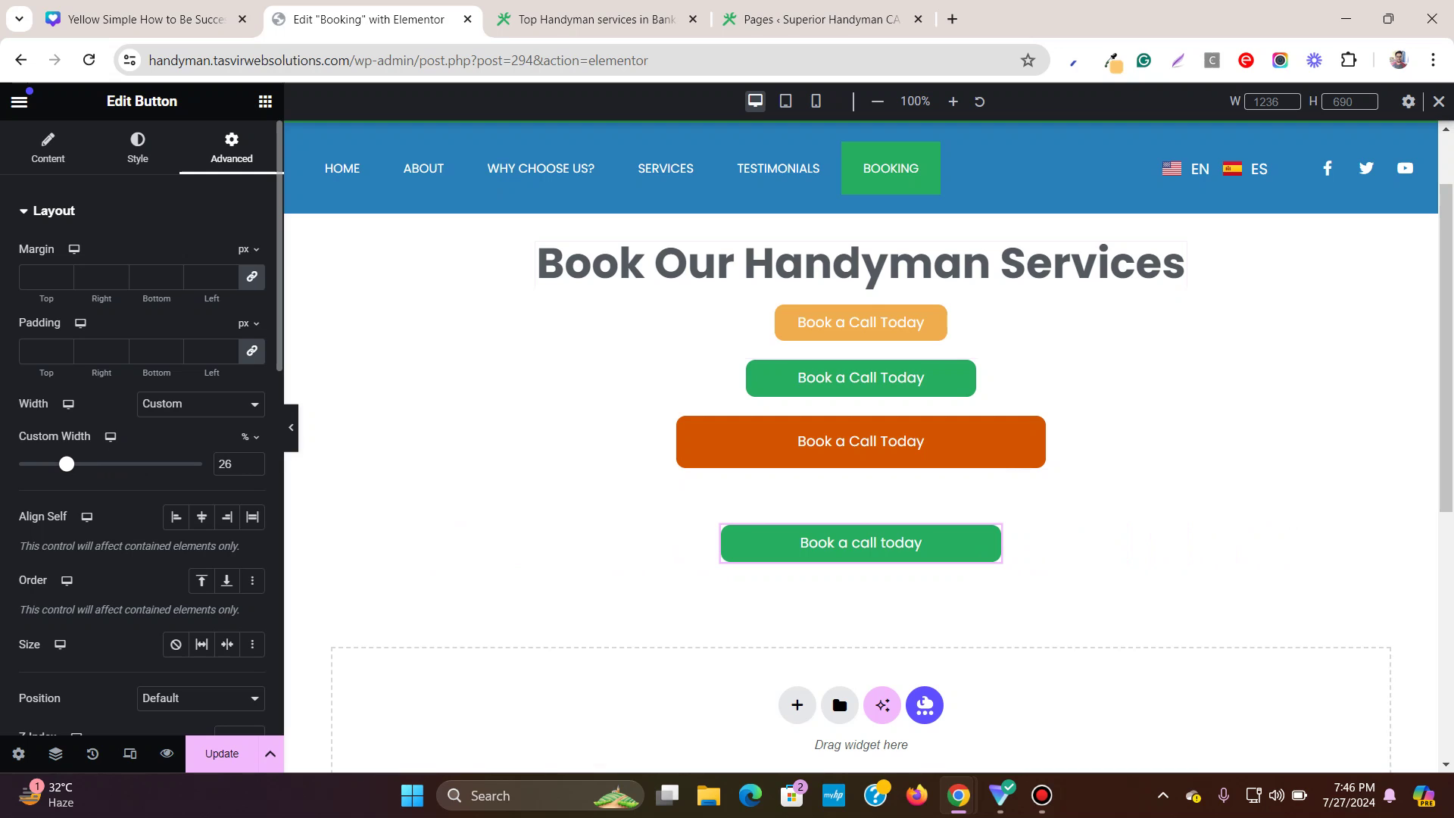
click(253, 467)
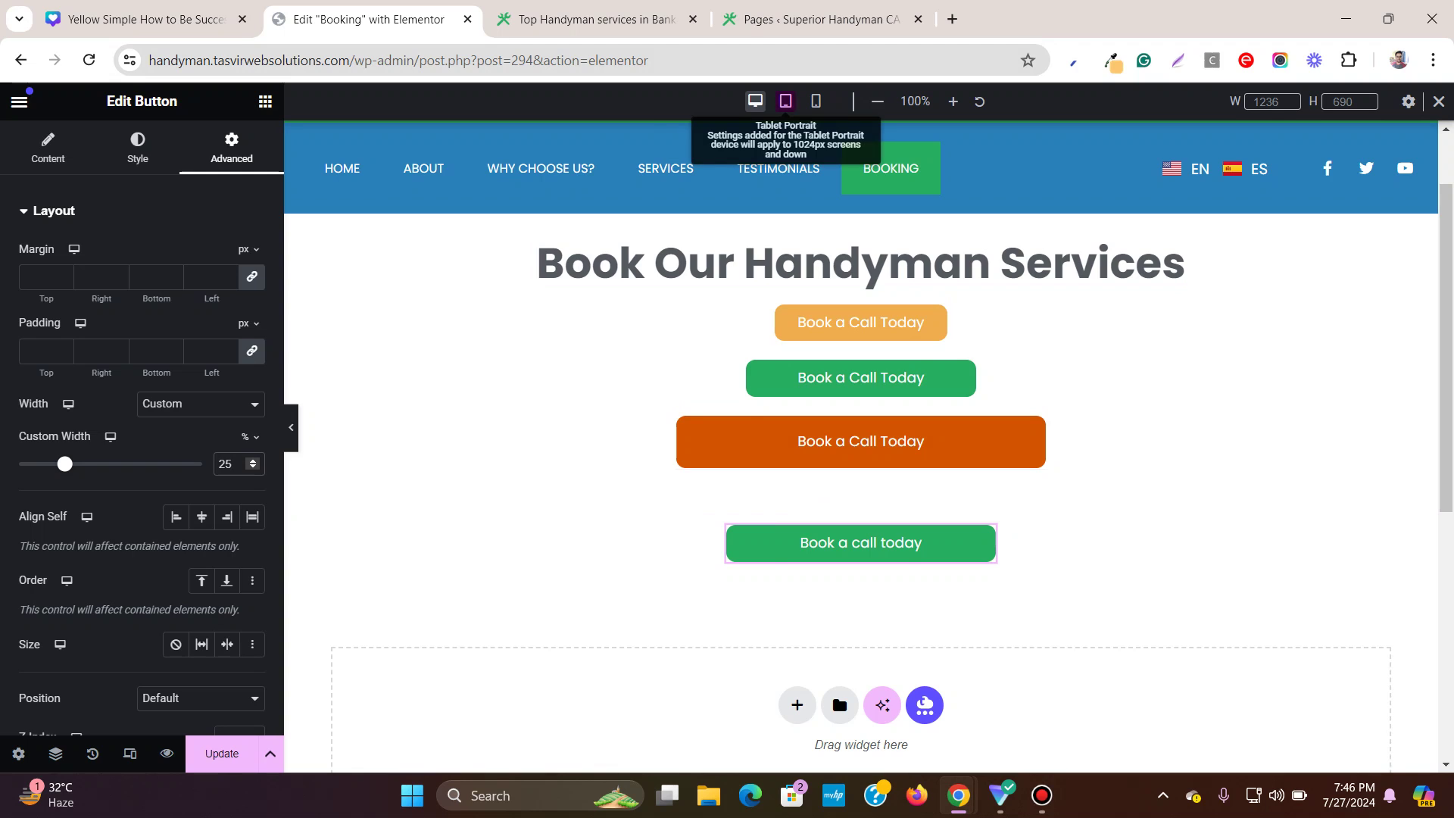
- Check the button in the Tablet Portrait layout and set its custom width to 70% for Mobile Portrait
click(785, 101)
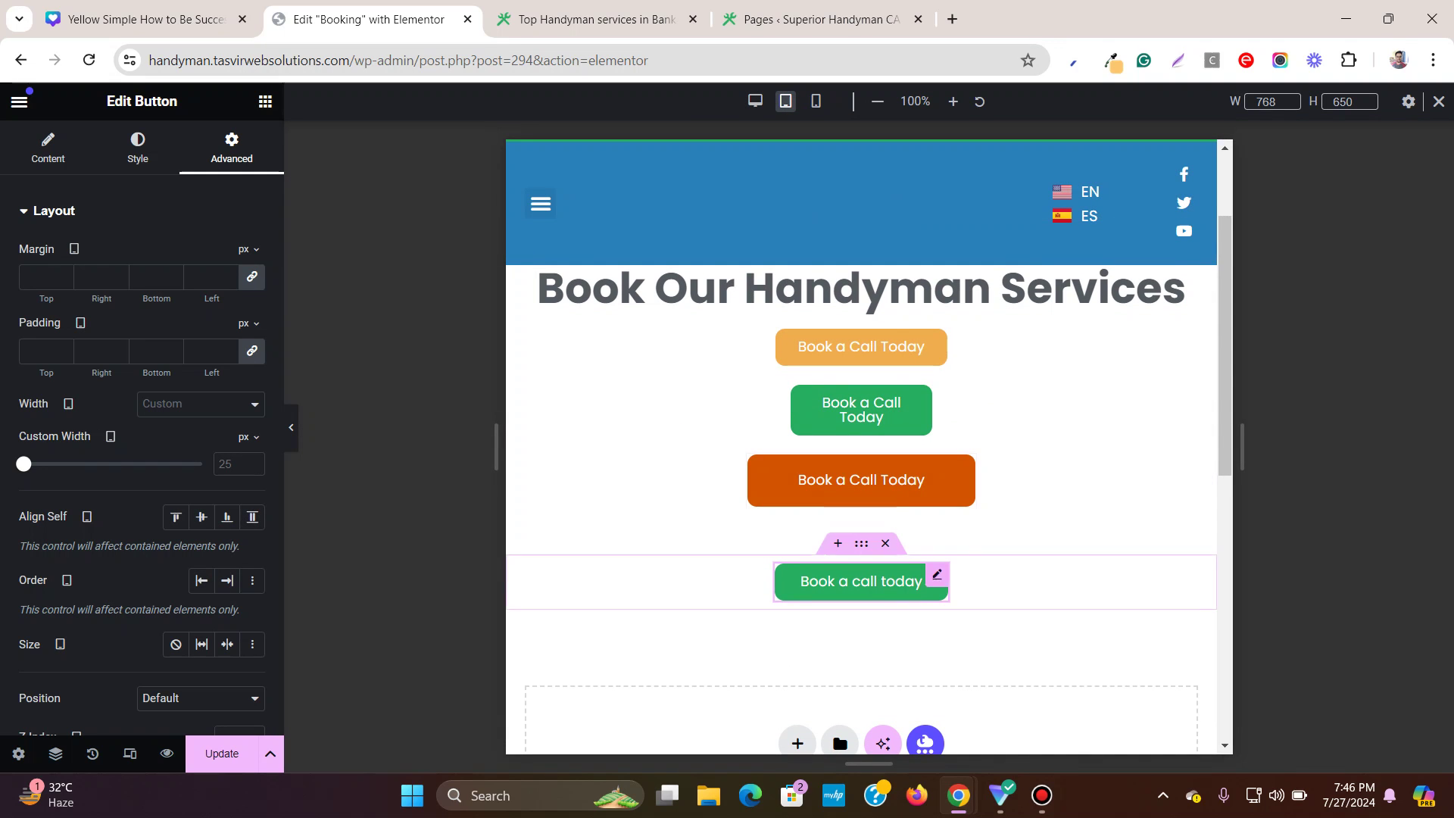
click(815, 100)
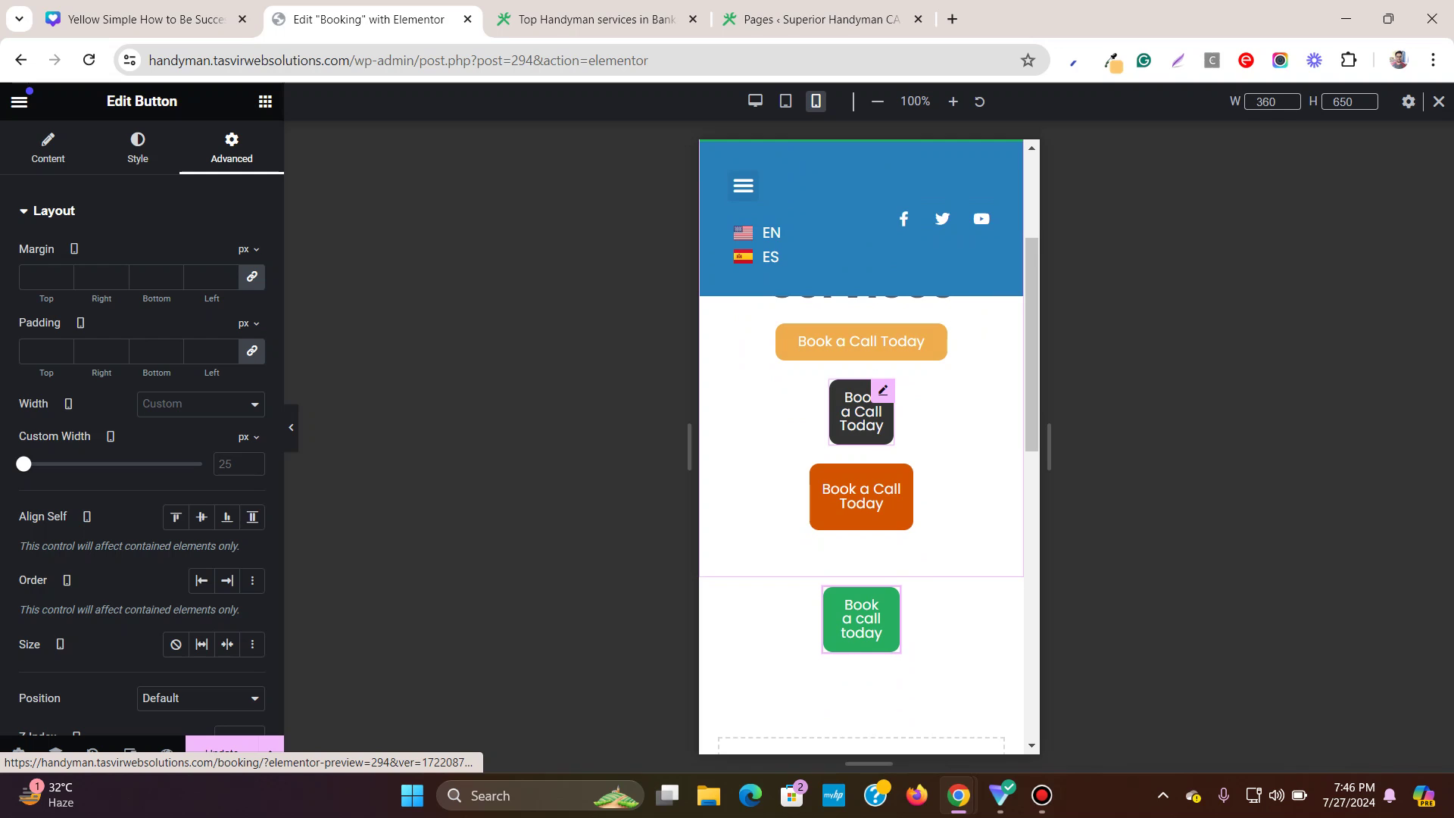
scroll(862, 455, down, 1)
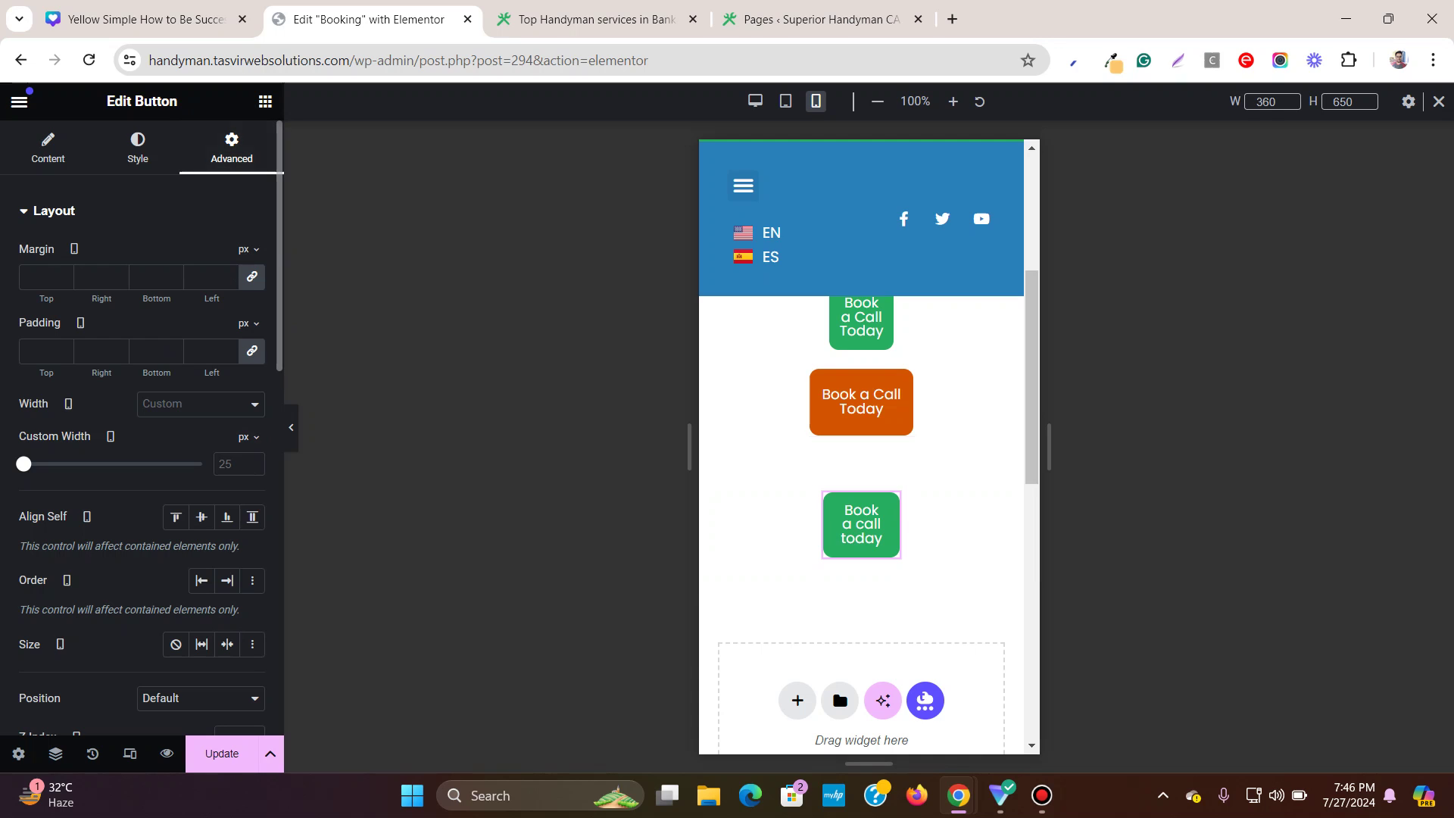
click(250, 437)
click(248, 464)
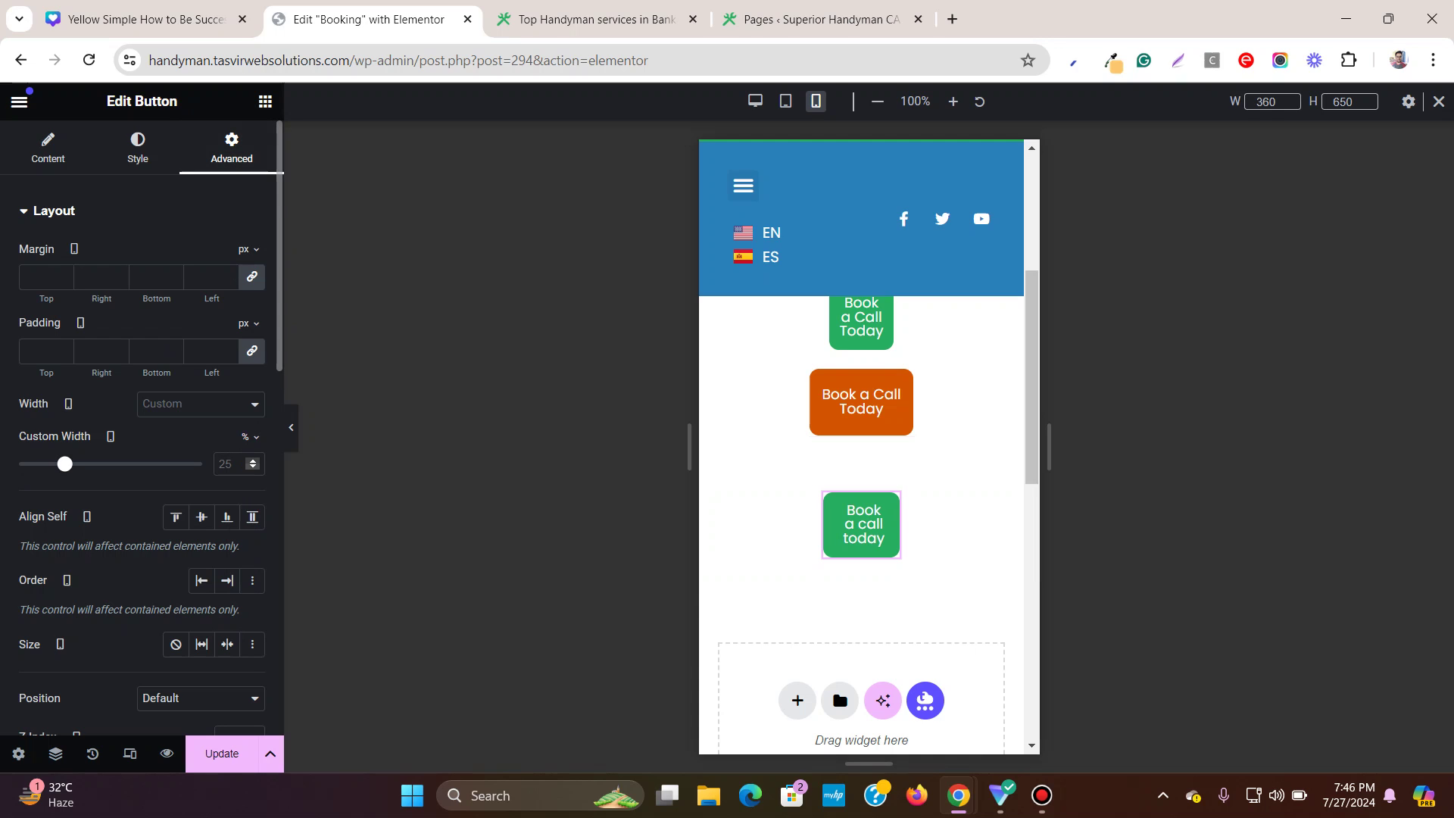
drag(65, 463, 147, 464)
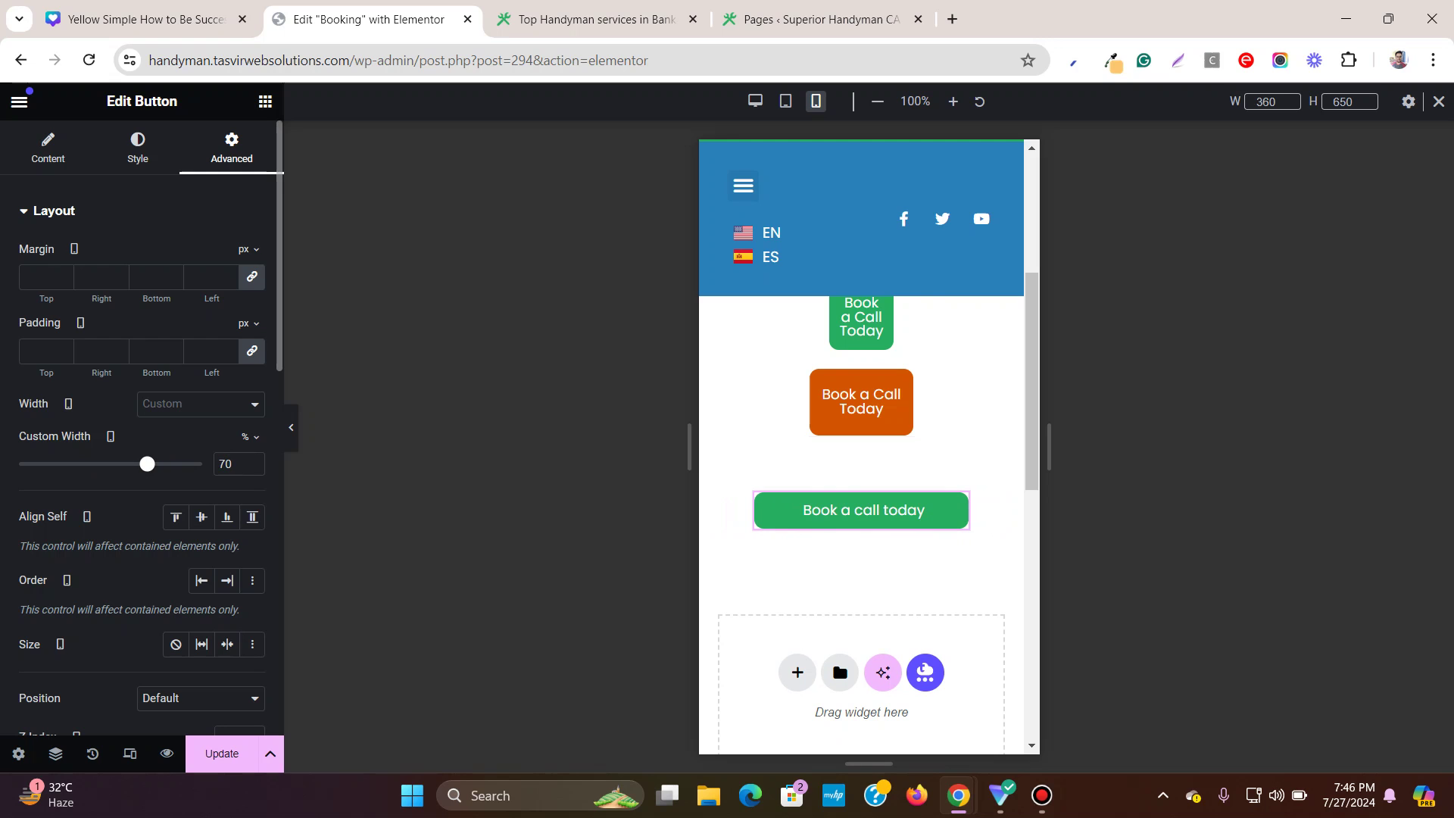
scroll(144, 417, down, 1)
scroll(144, 417, up, 1)
- Return to the desktop layout and give the button unlinked padding of 30 px top and bottom, 0 px right and left
click(755, 101)
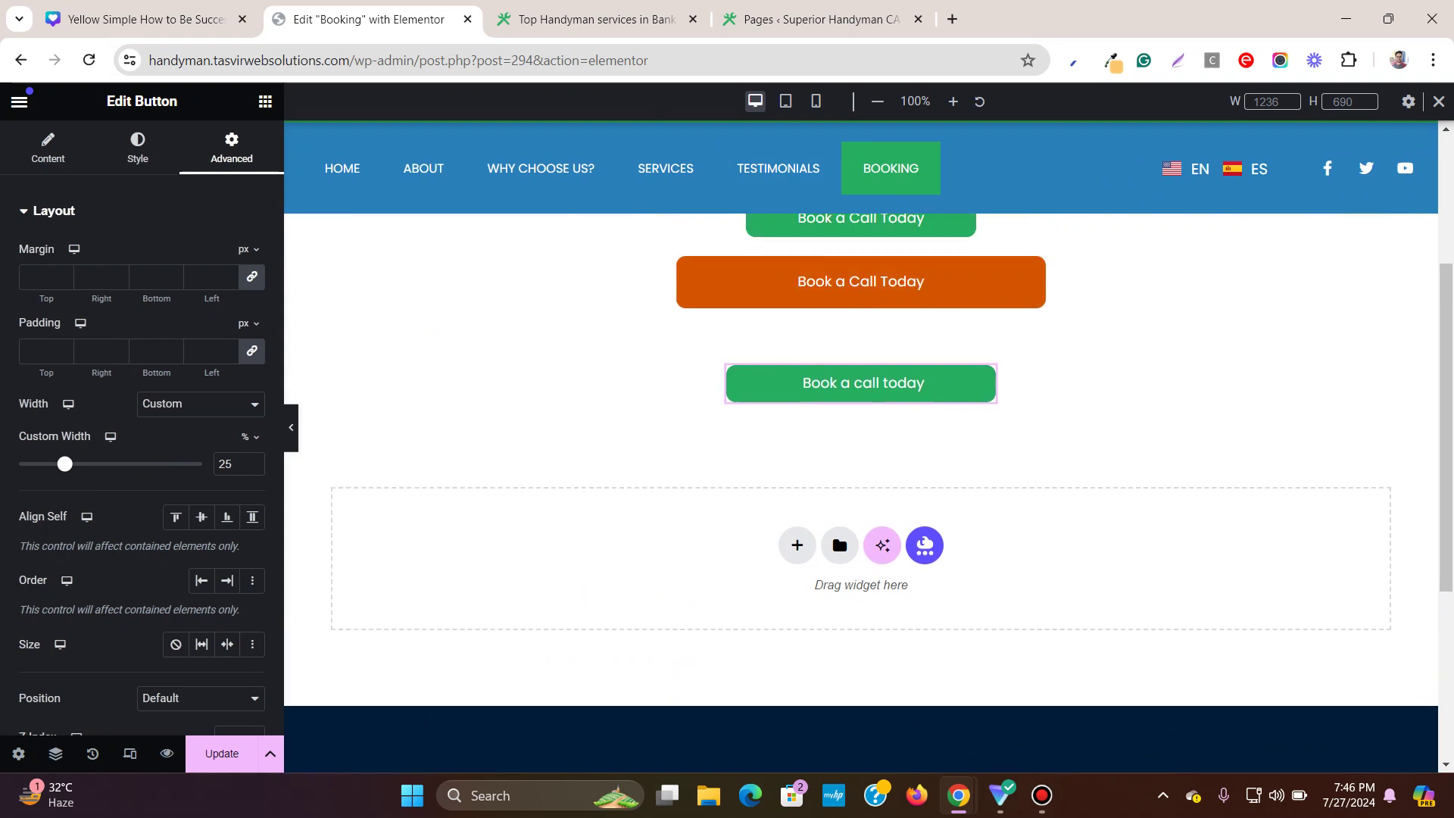
scroll(861, 394, up, 1)
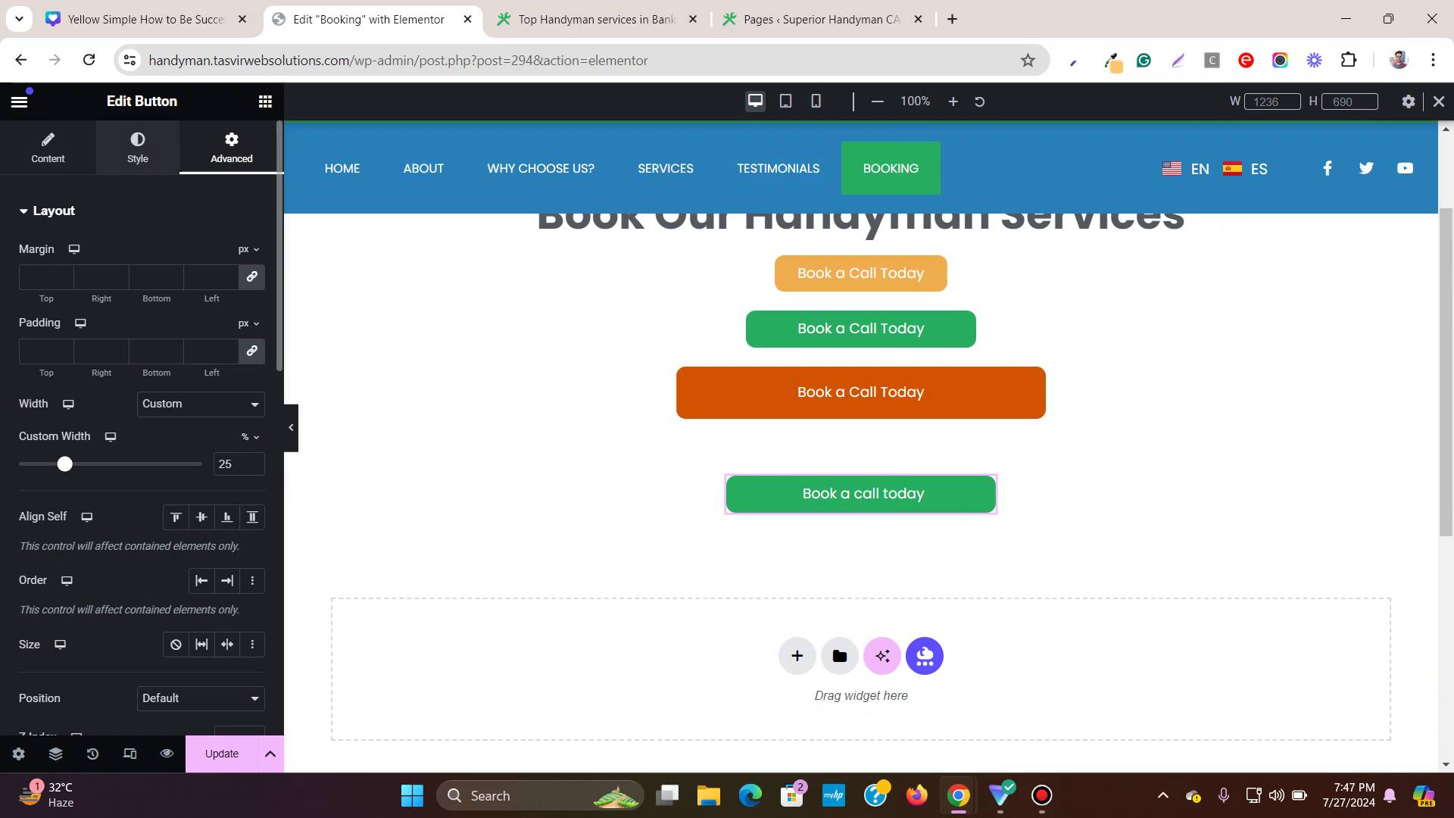
click(137, 148)
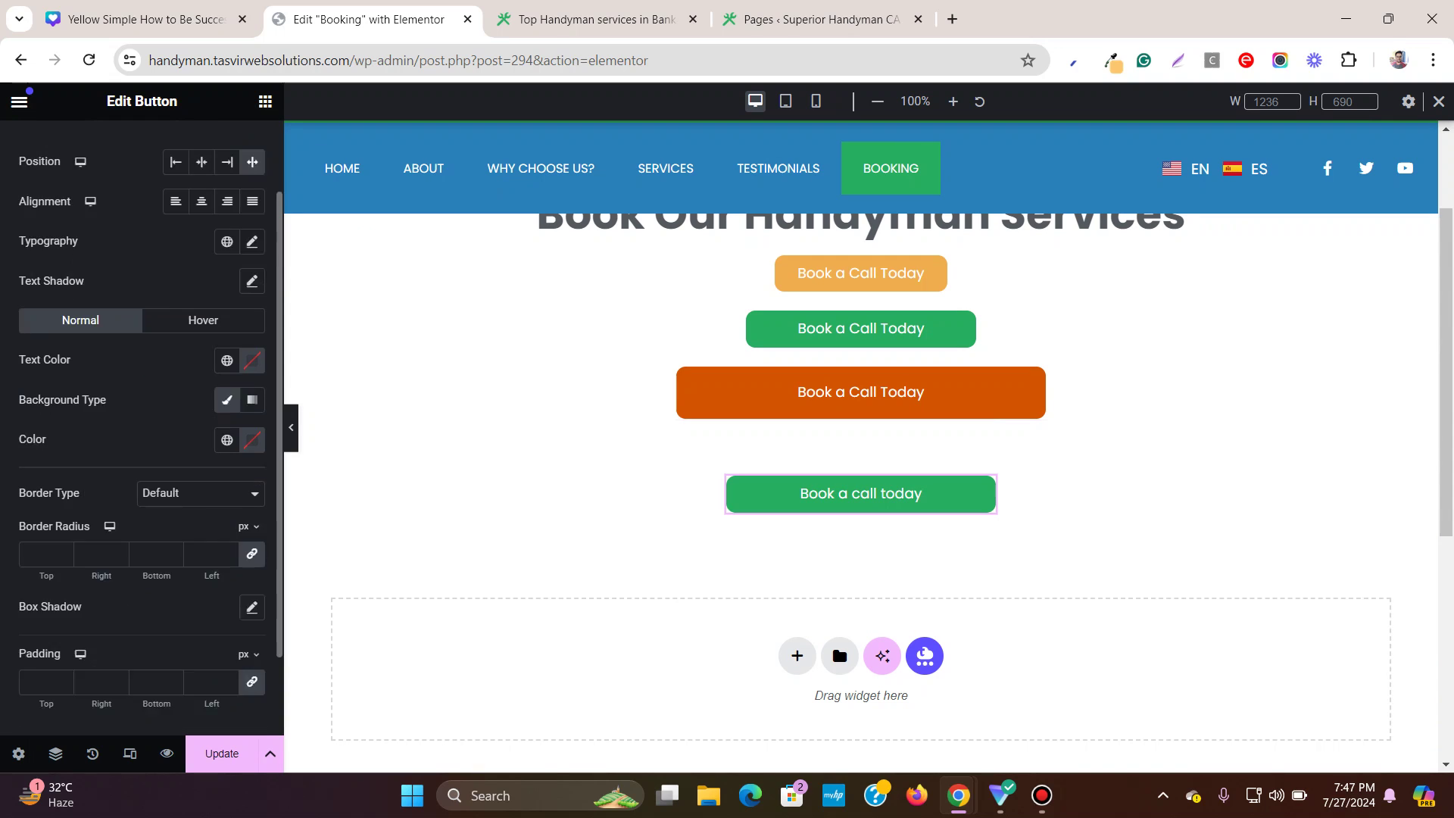
scroll(215, 457, down, 1)
click(252, 588)
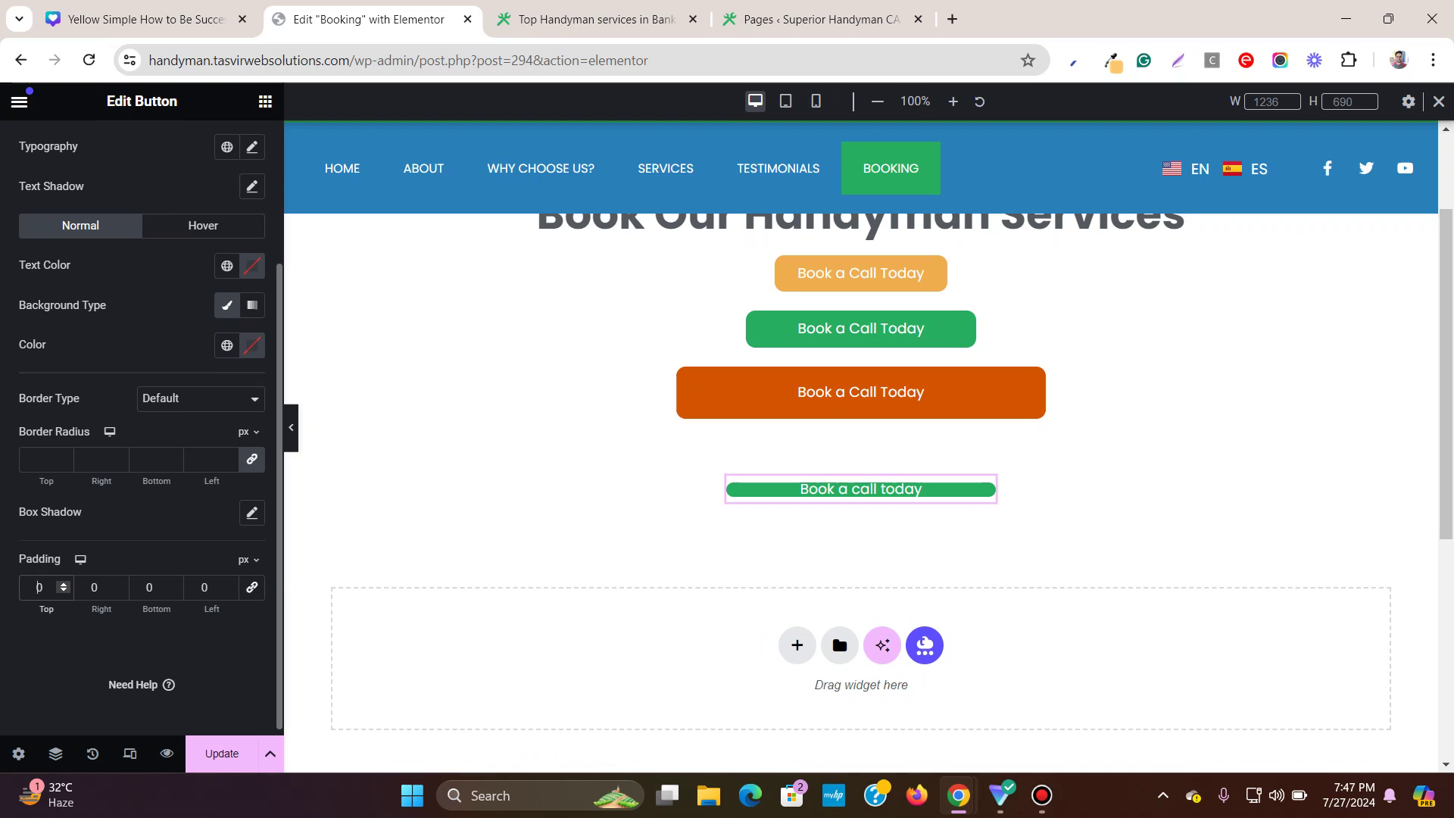
text(3)
click(149, 587)
text(30)
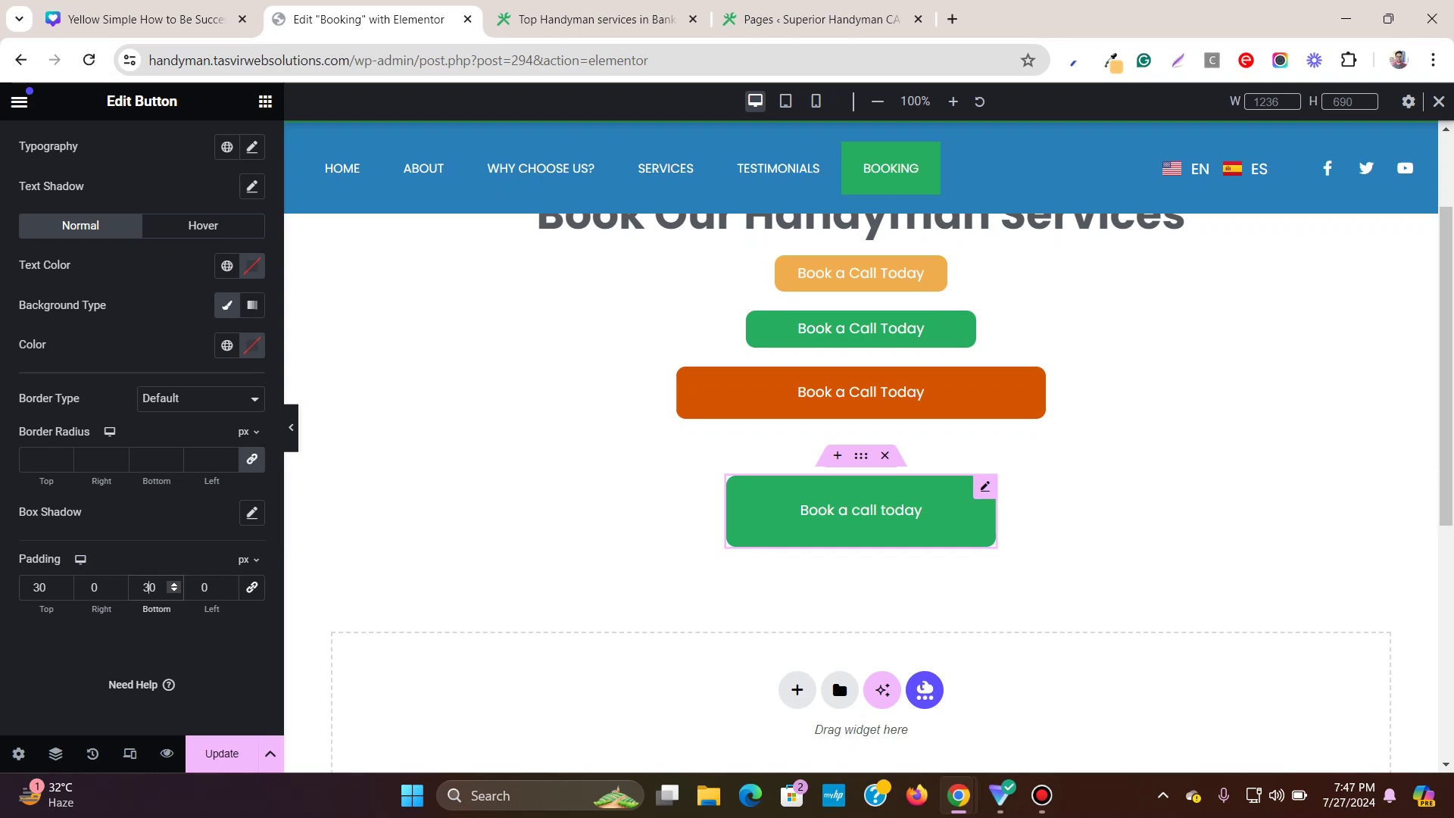
- Set the button's typography size to 17 px after trying 25 px
scroll(142, 424, up, 3)
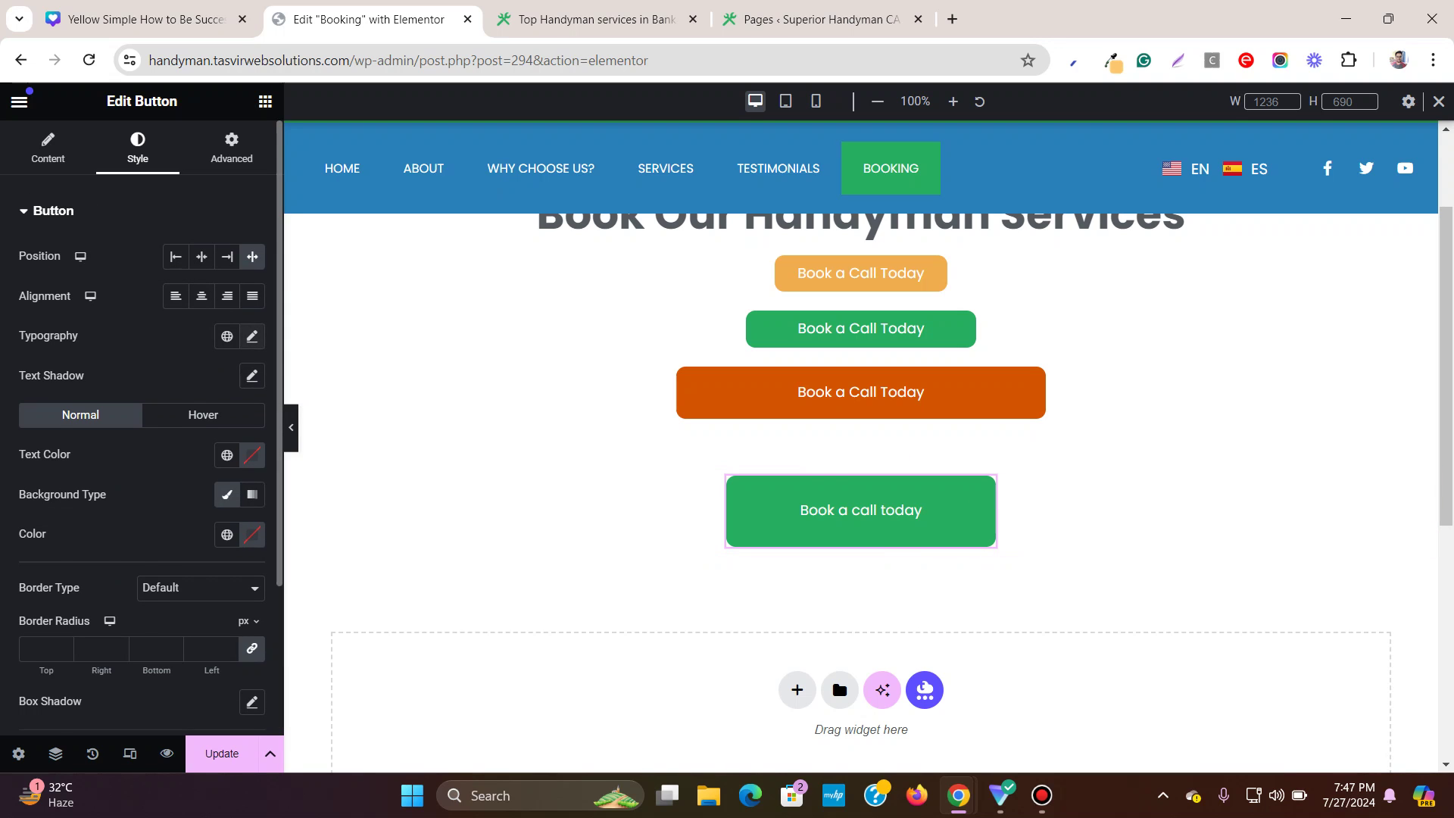
click(253, 336)
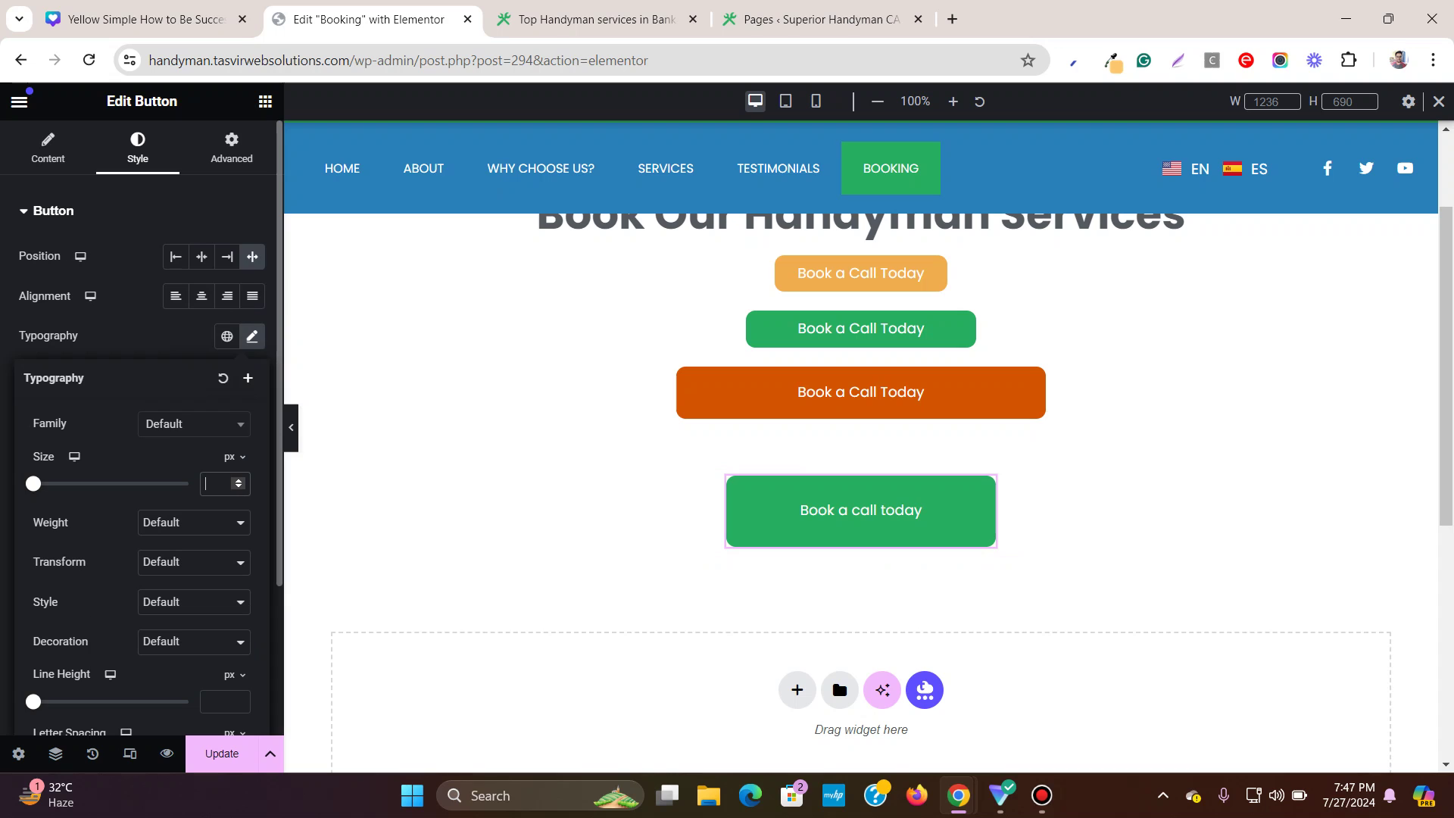
text(25)
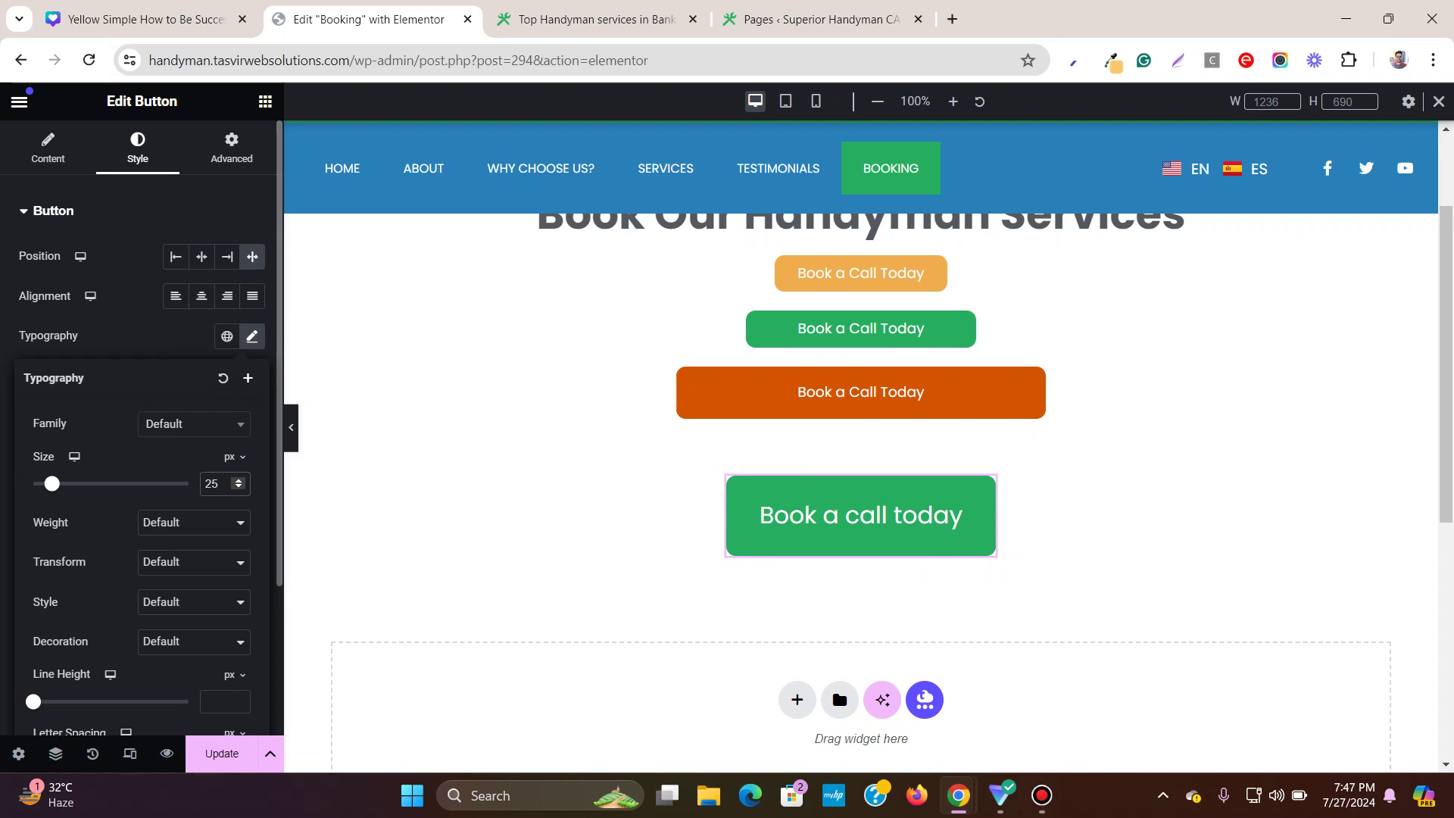
key(Down)
key(Down)
key(Down)
key(Down)
key(Down)
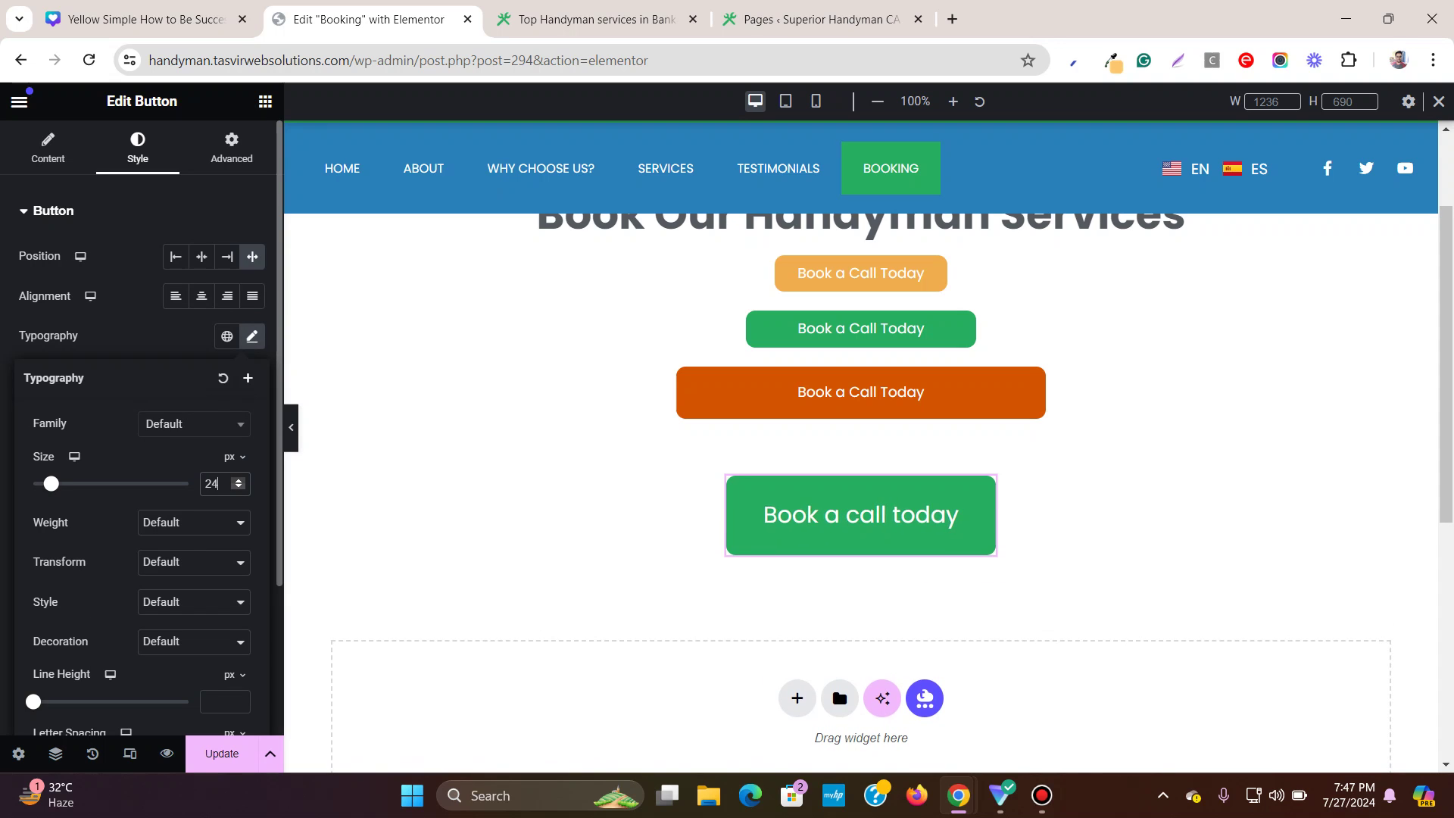
key(Down)
key(Down)
key(Down)
key(Down)
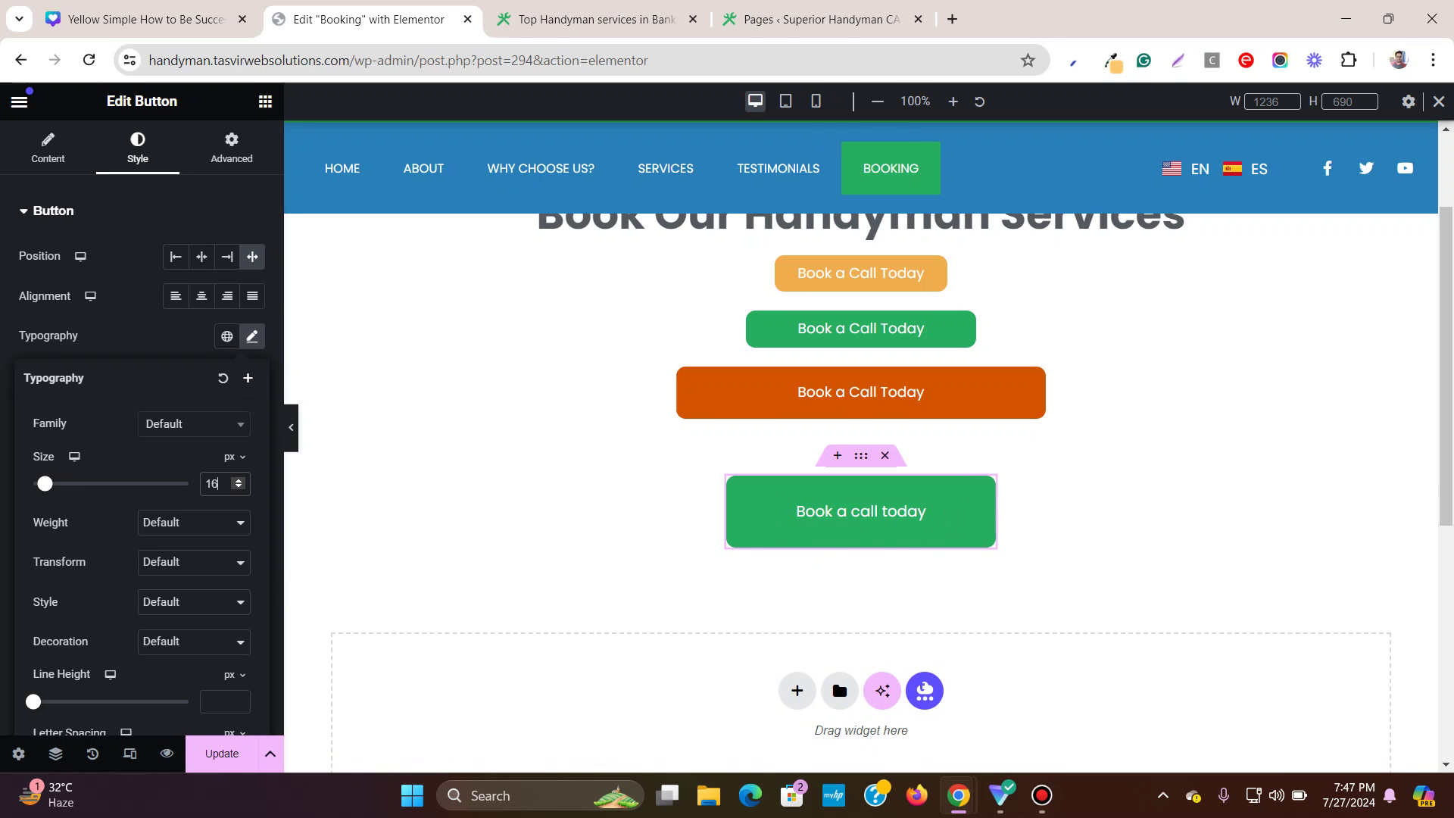
key(Up)
key(Up)
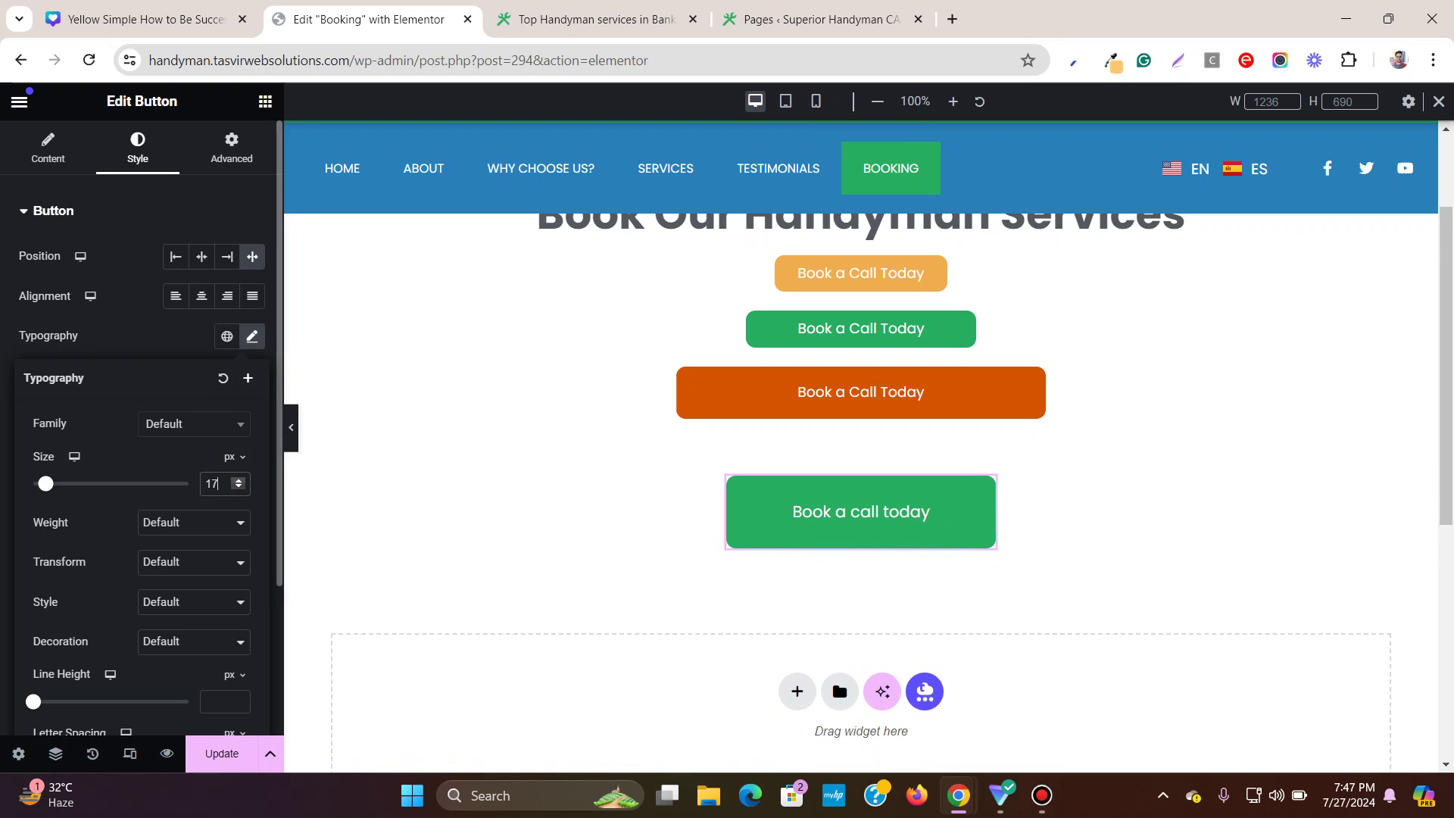